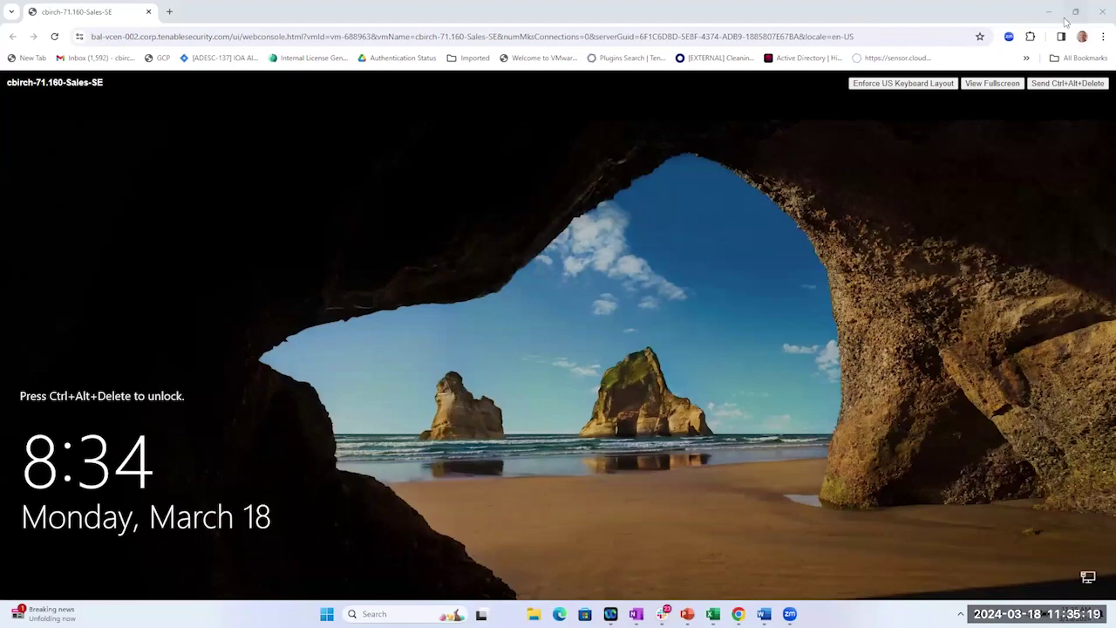
Sign in as Administrator with the account password, then dismiss the Shutdown Event Tracker and Server Manager.
{"action": "left_click", "coordinate": [1069, 82]}
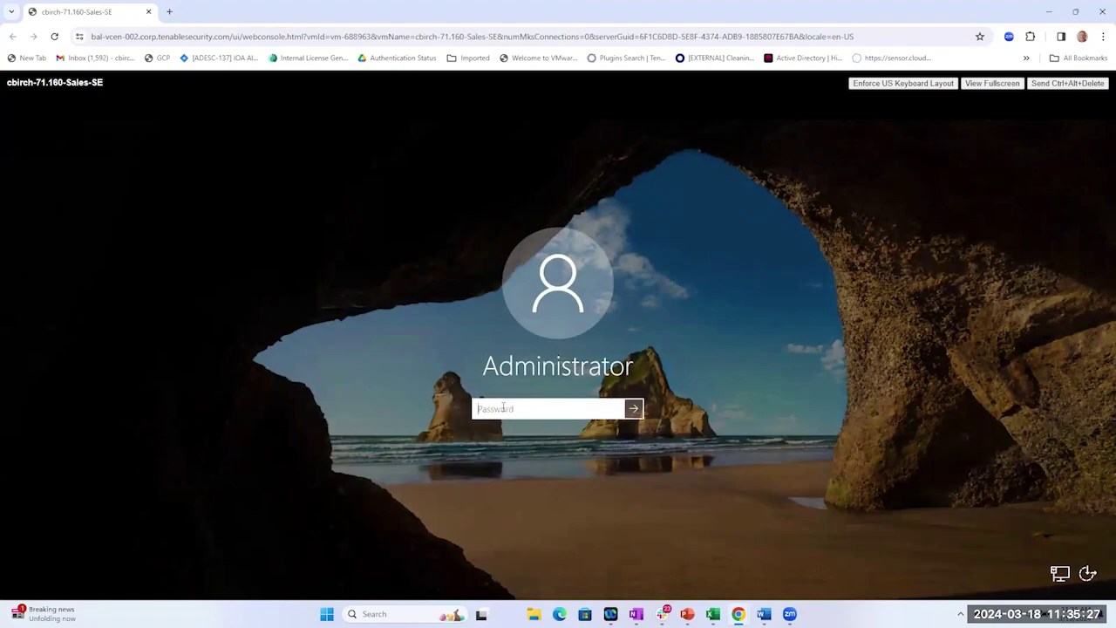
{"action": "type", "text": "Password123!"}
{"action": "key", "text": "Return"}
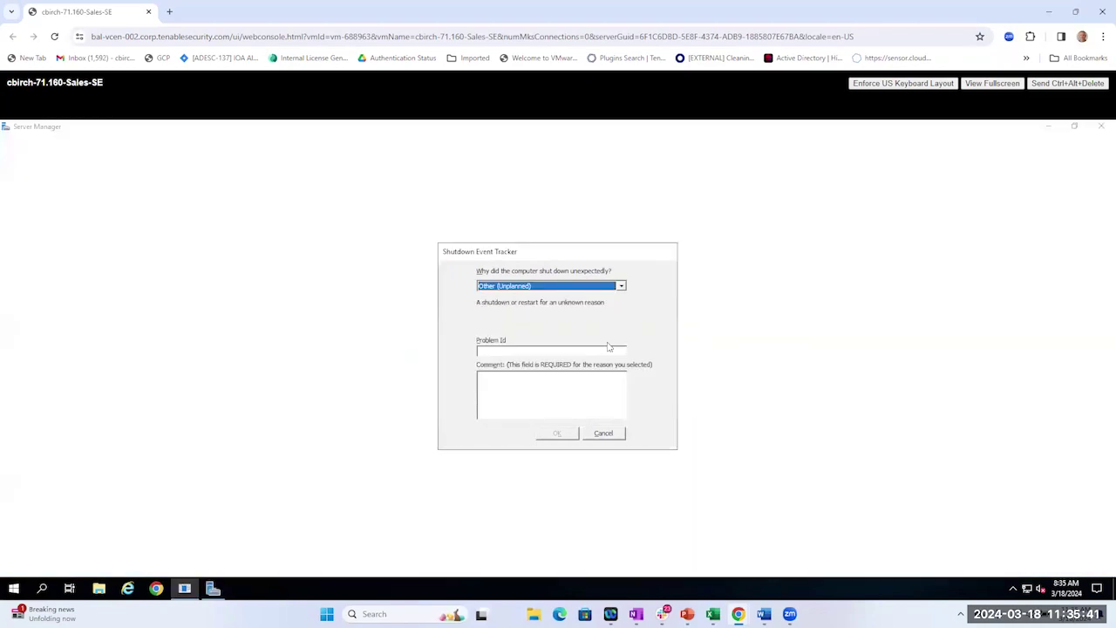
{"action": "left_click", "coordinate": [605, 433]}
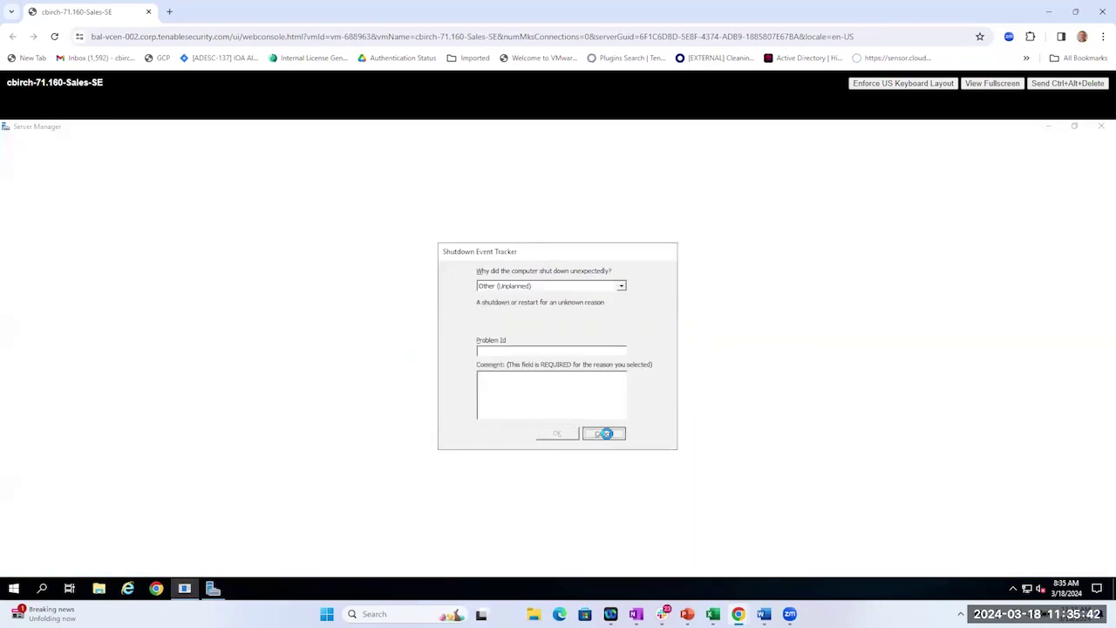
{"action": "left_click", "coordinate": [1100, 126]}
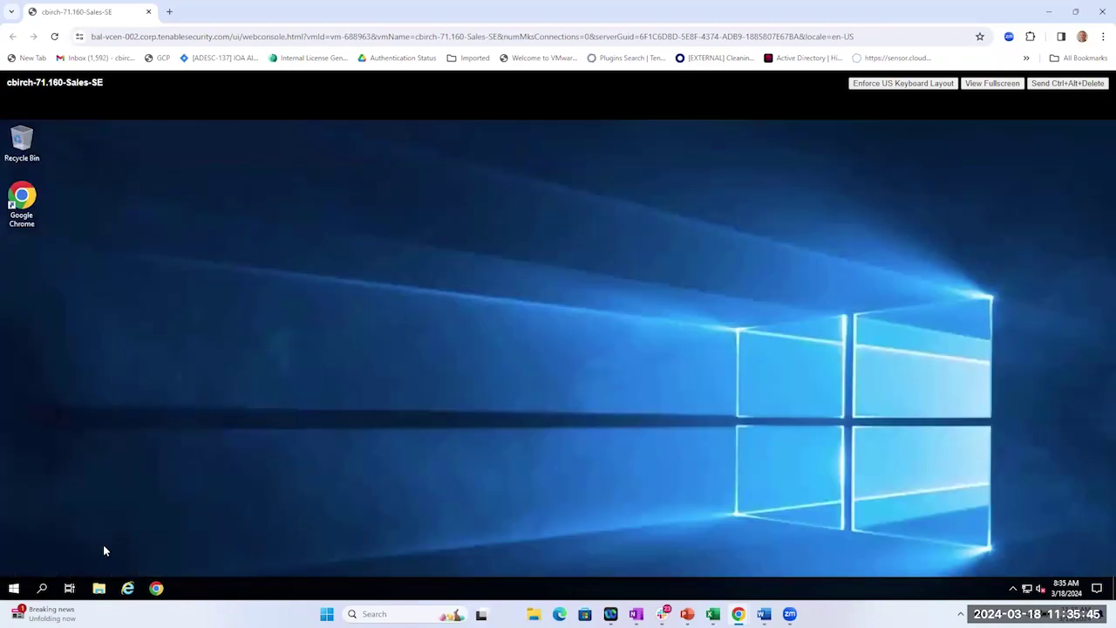
{"action": "left_click", "coordinate": [98, 588]}
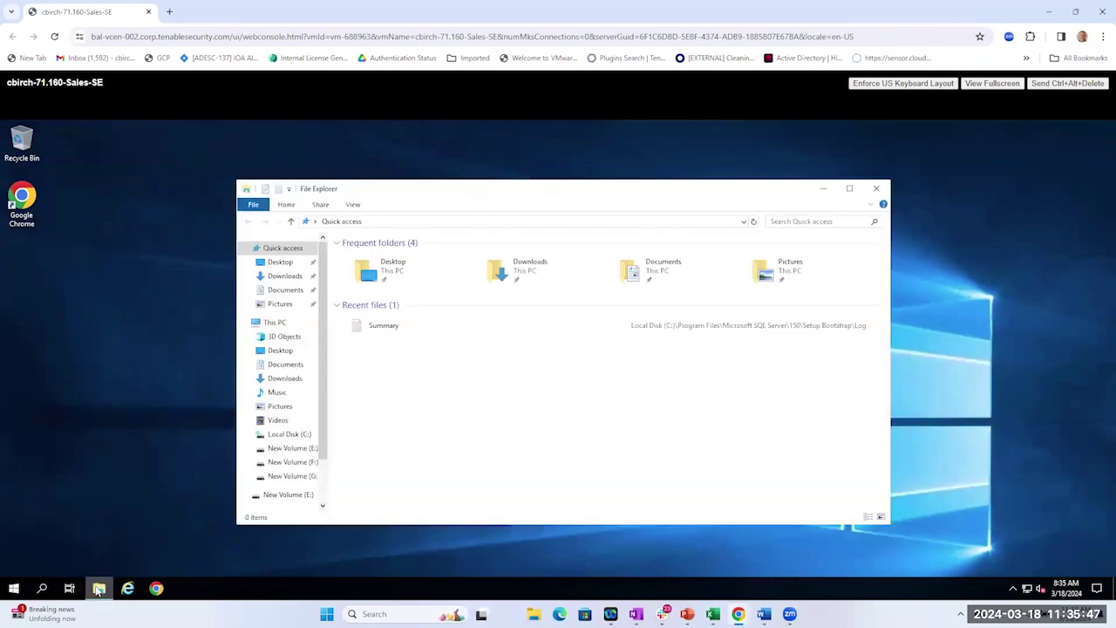
{"action": "left_click", "coordinate": [279, 434]}
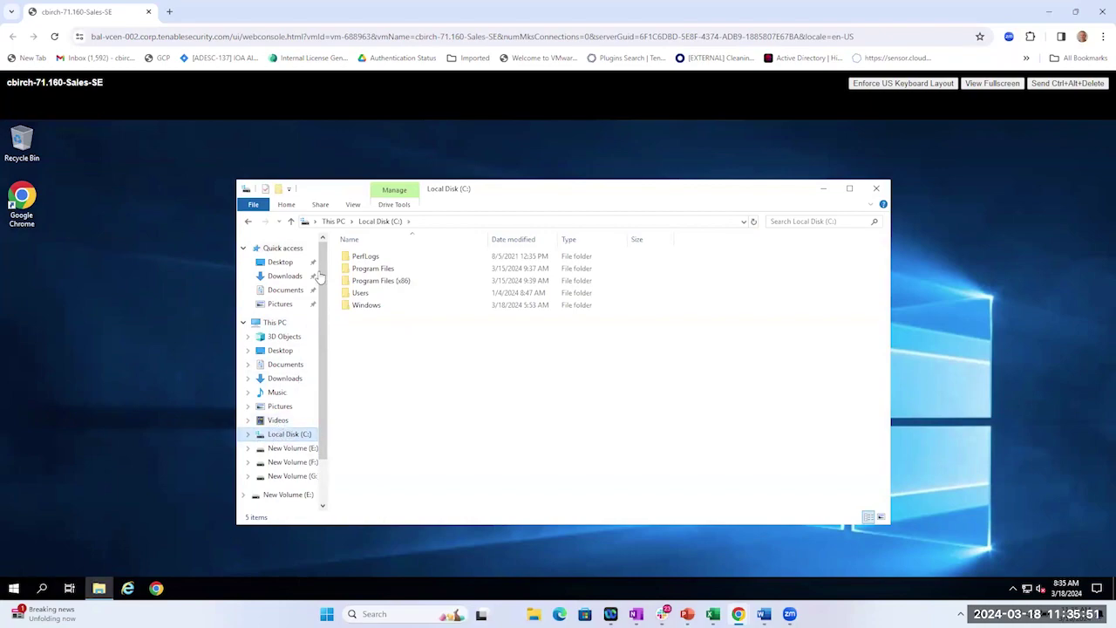
{"action": "left_click", "coordinate": [276, 323]}
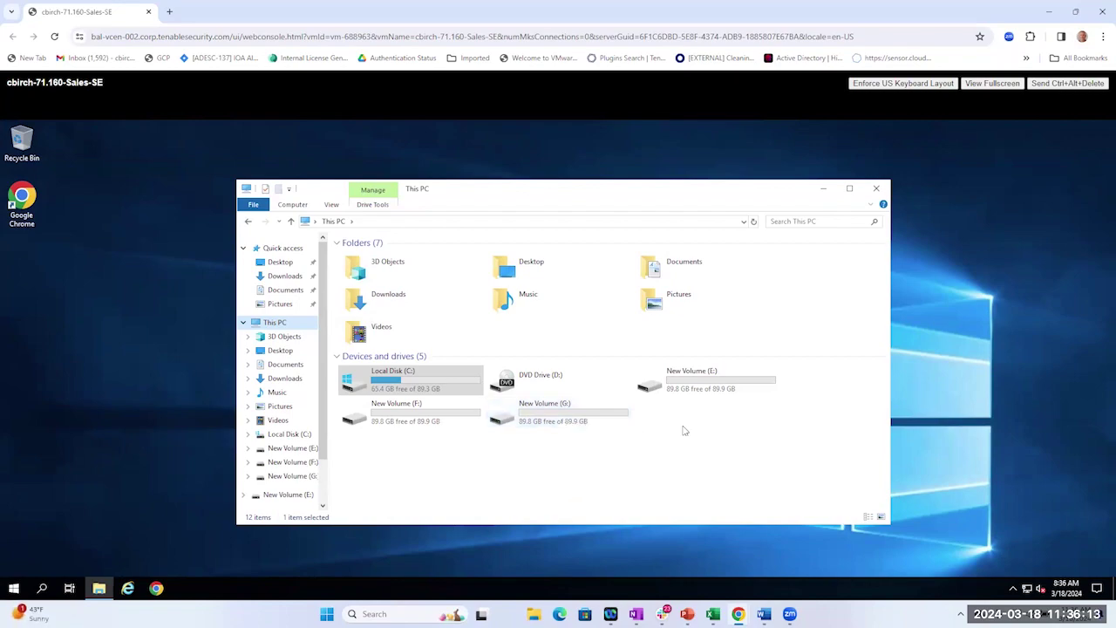
{"action": "left_click", "coordinate": [878, 189]}
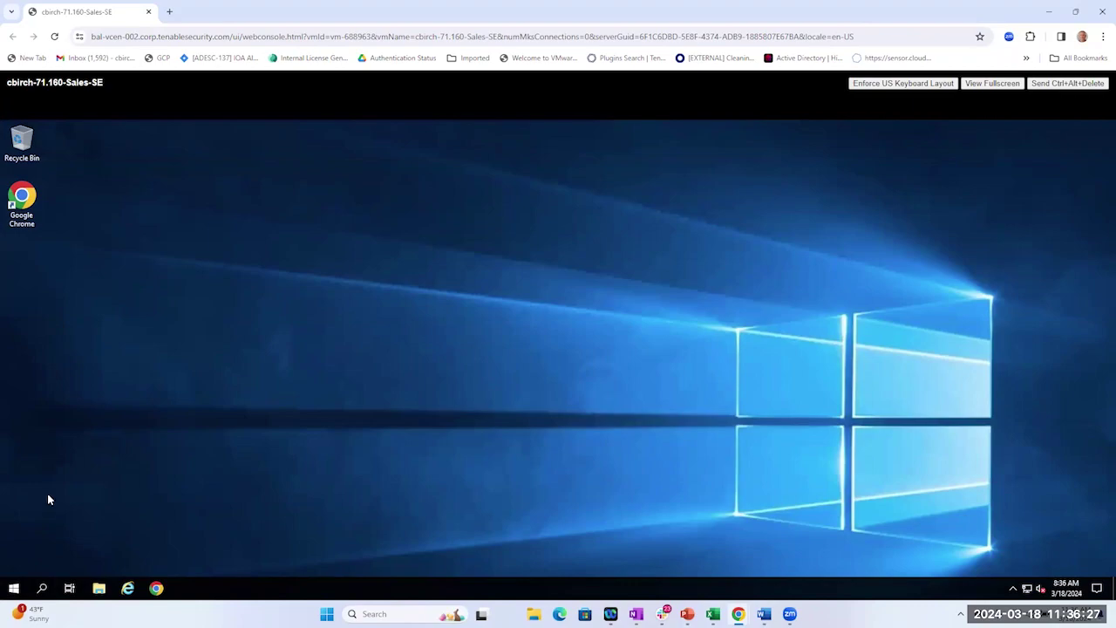
Restart the server from the Start menu power options, confirming with the default shutdown reason.
{"action": "left_click", "coordinate": [14, 589]}
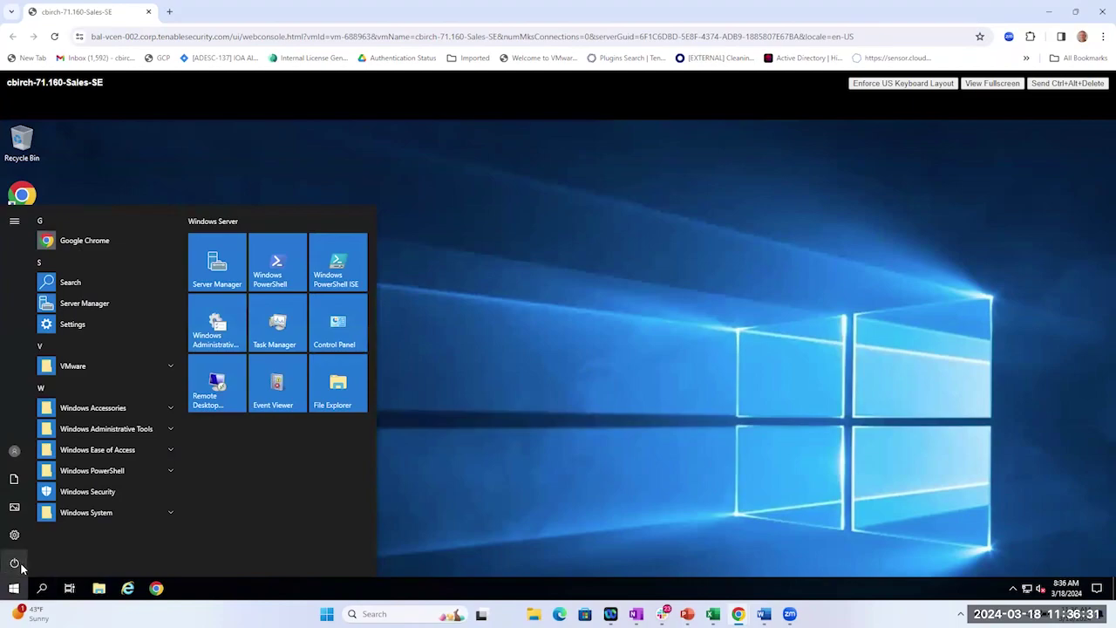
{"action": "left_click", "coordinate": [24, 566]}
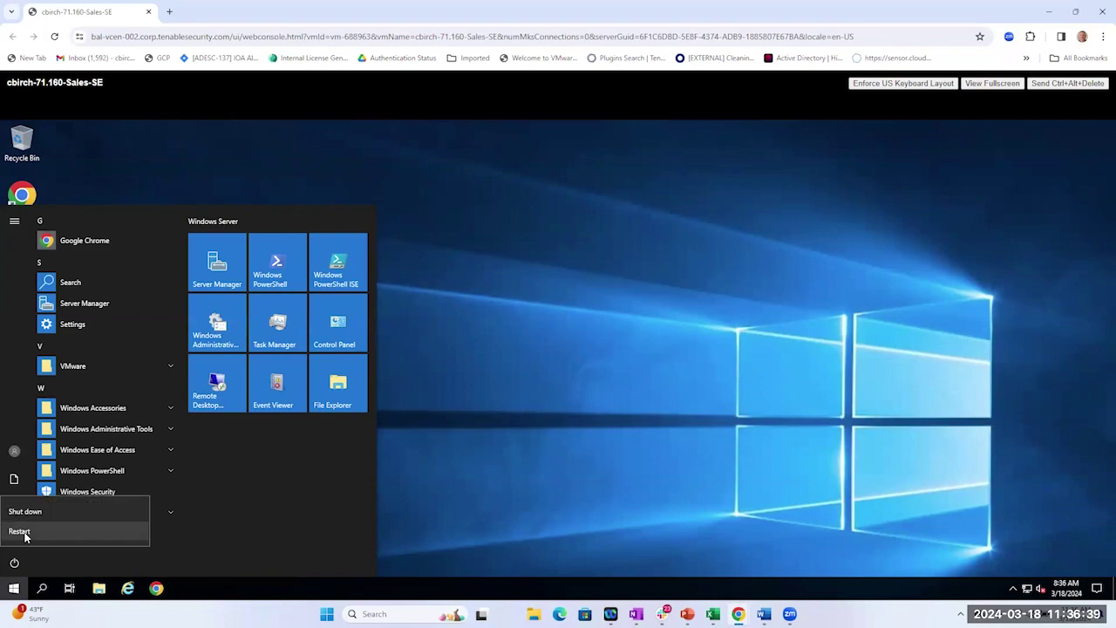
{"action": "left_click", "coordinate": [19, 531]}
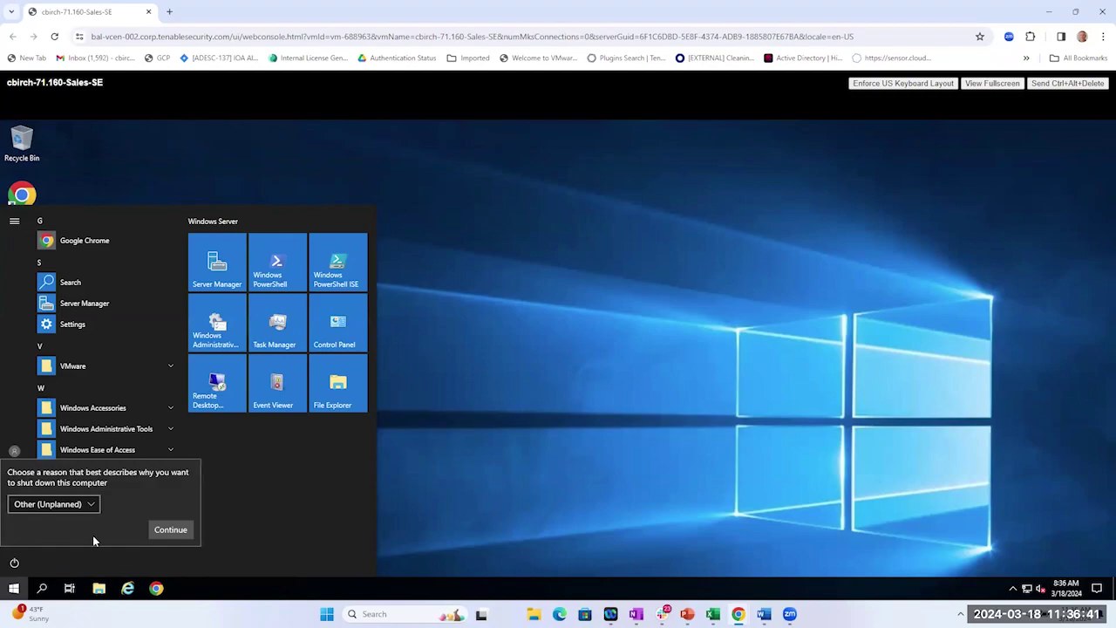
{"action": "left_click", "coordinate": [159, 530]}
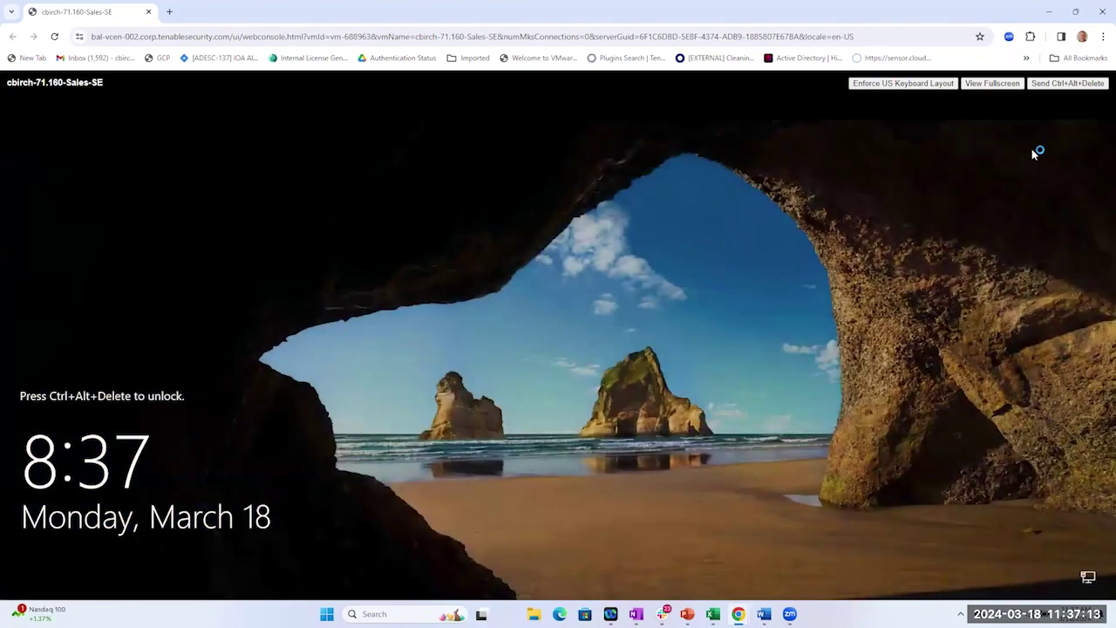
Sign back in to the restarted server with the Administrator password.
{"action": "left_click", "coordinate": [1040, 86]}
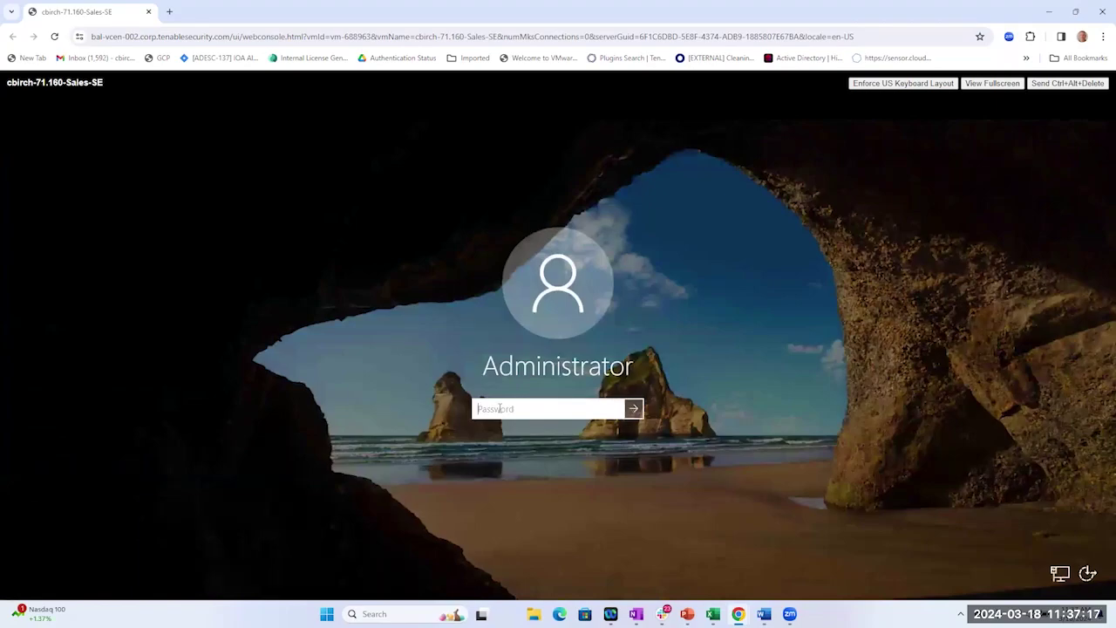
{"action": "type", "text": "••••••••••"}
{"action": "key", "text": "Return"}
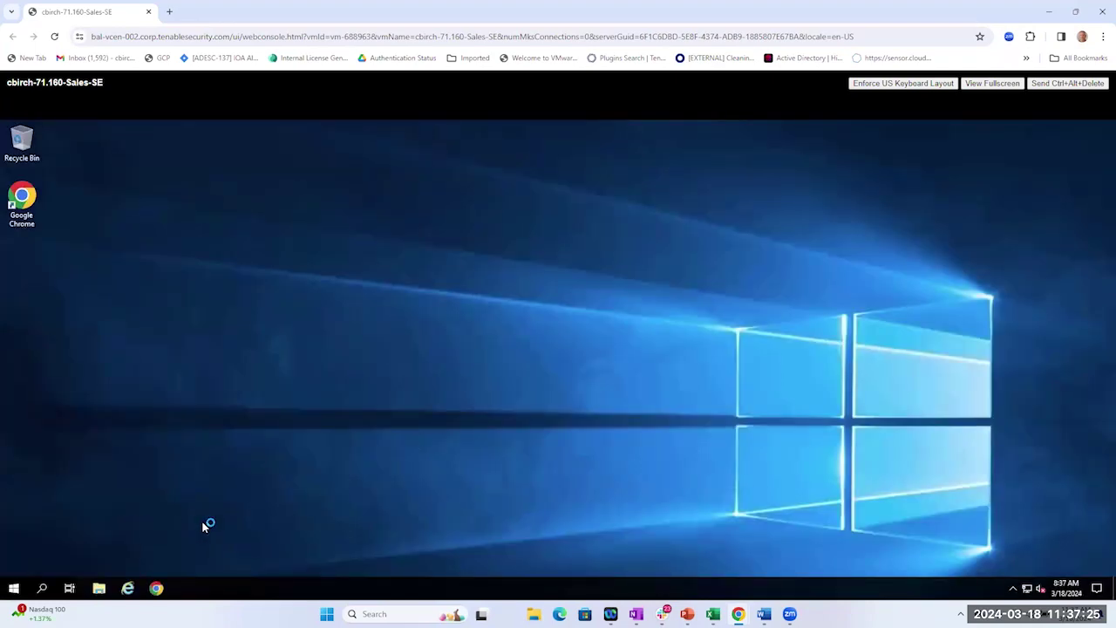
Show the Downloads folder in File Explorer and close Server Manager.
{"action": "left_click", "coordinate": [99, 590]}
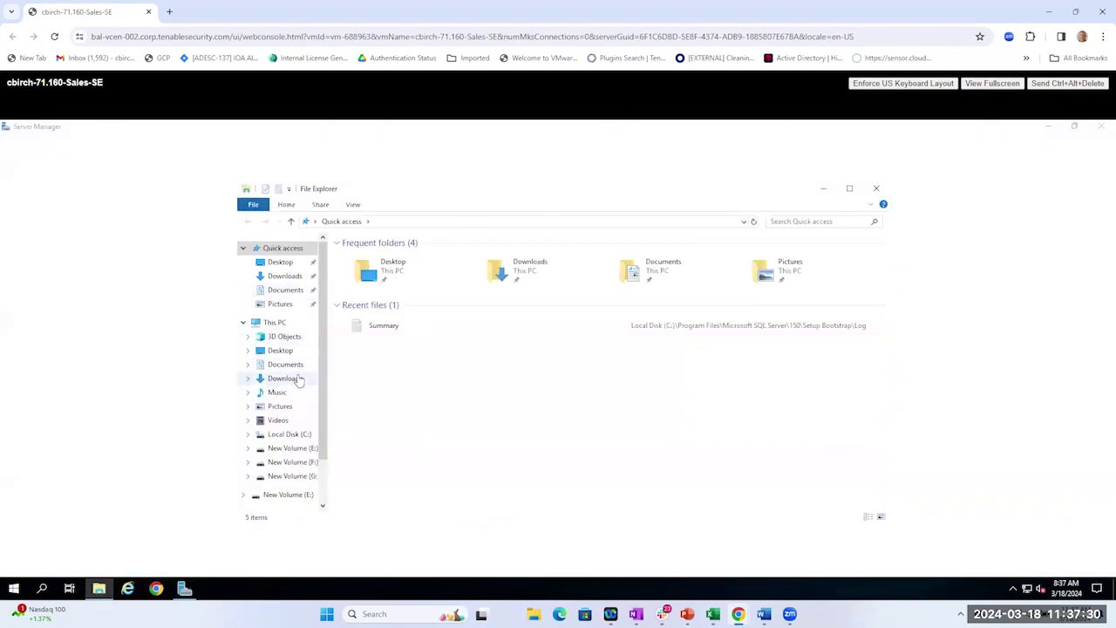
{"action": "left_click", "coordinate": [296, 378]}
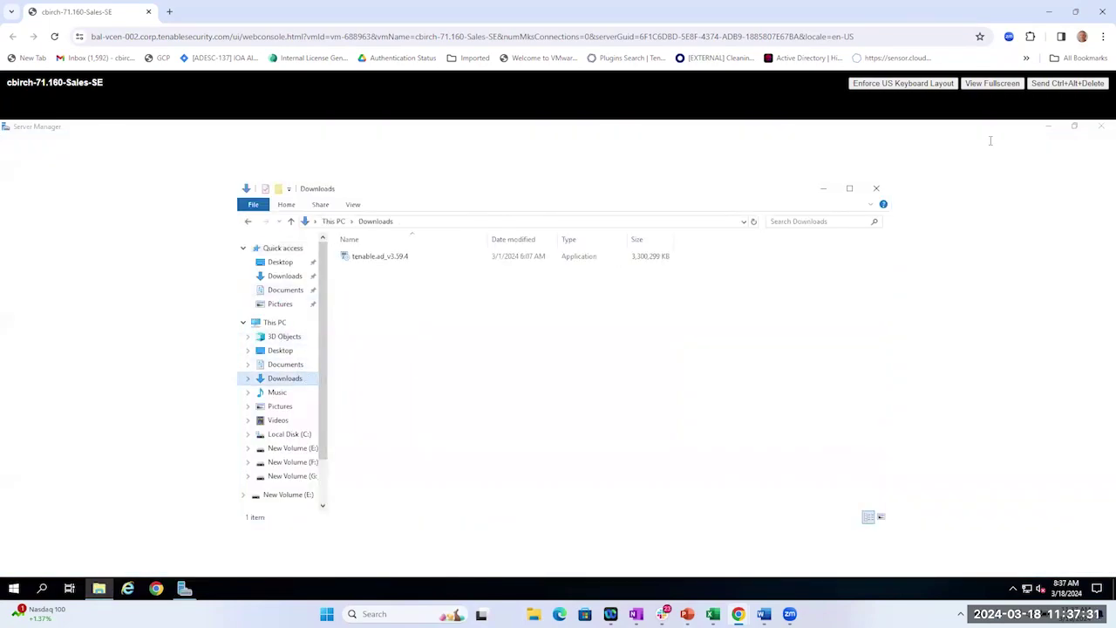
{"action": "left_click", "coordinate": [1103, 127]}
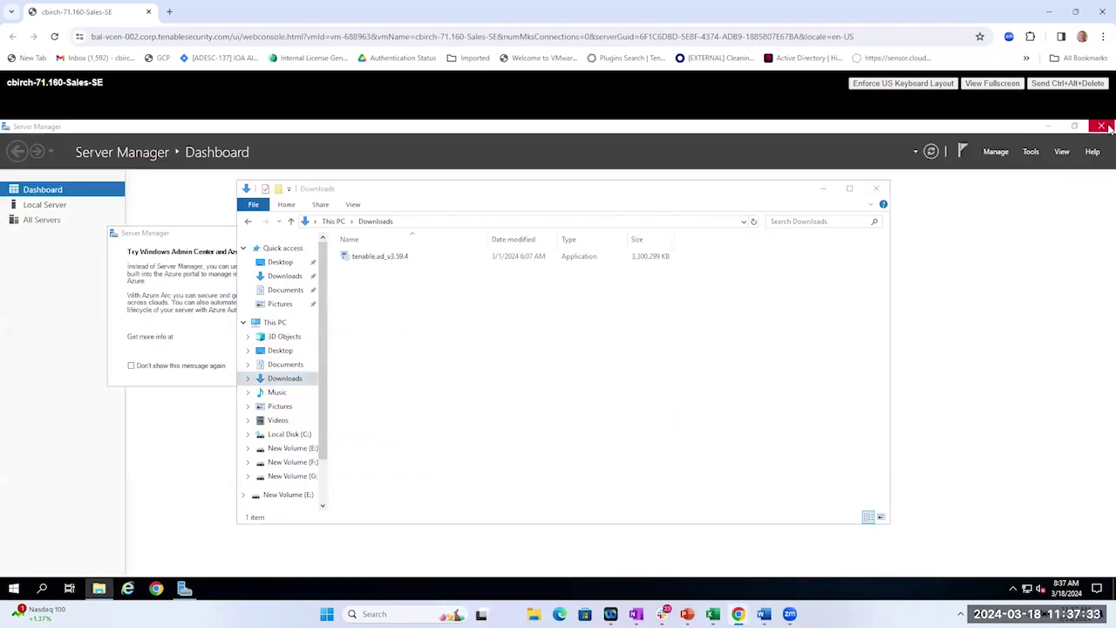
{"action": "left_click", "coordinate": [1040, 220]}
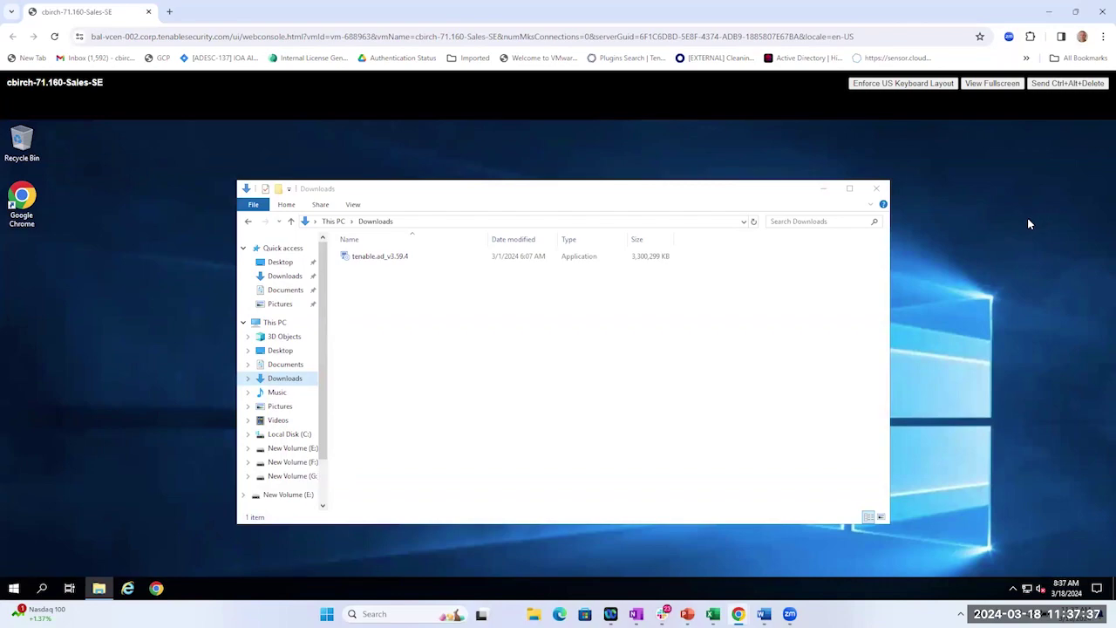
Run the tenable.ad installer as administrator, keep English (United States), and pass the Welcome page.
{"action": "right_click", "coordinate": [378, 260]}
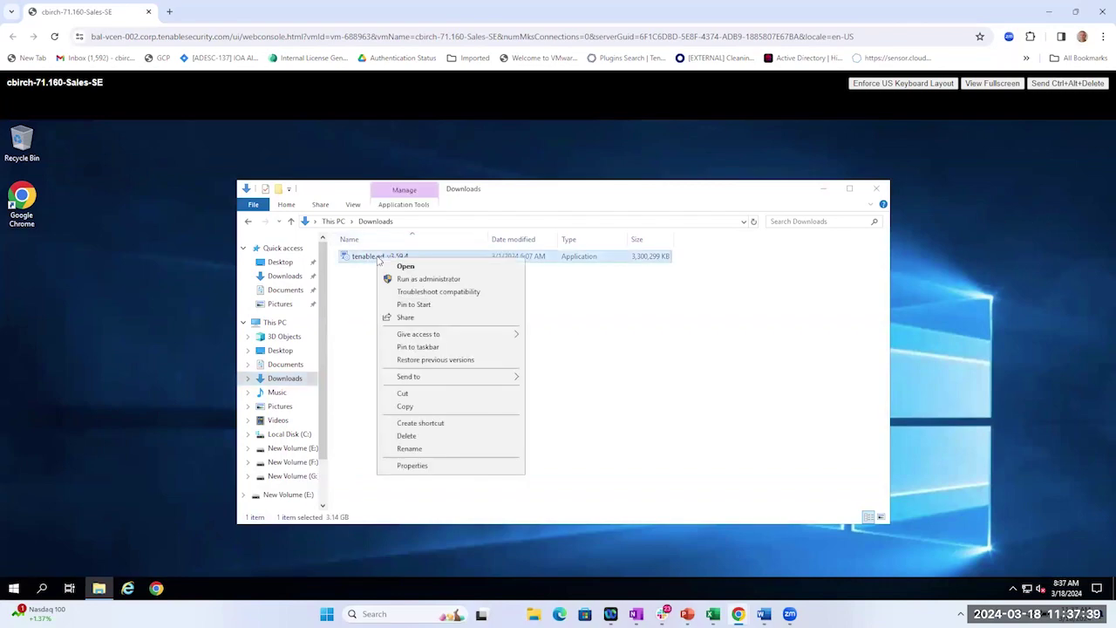
{"action": "left_click", "coordinate": [424, 279]}
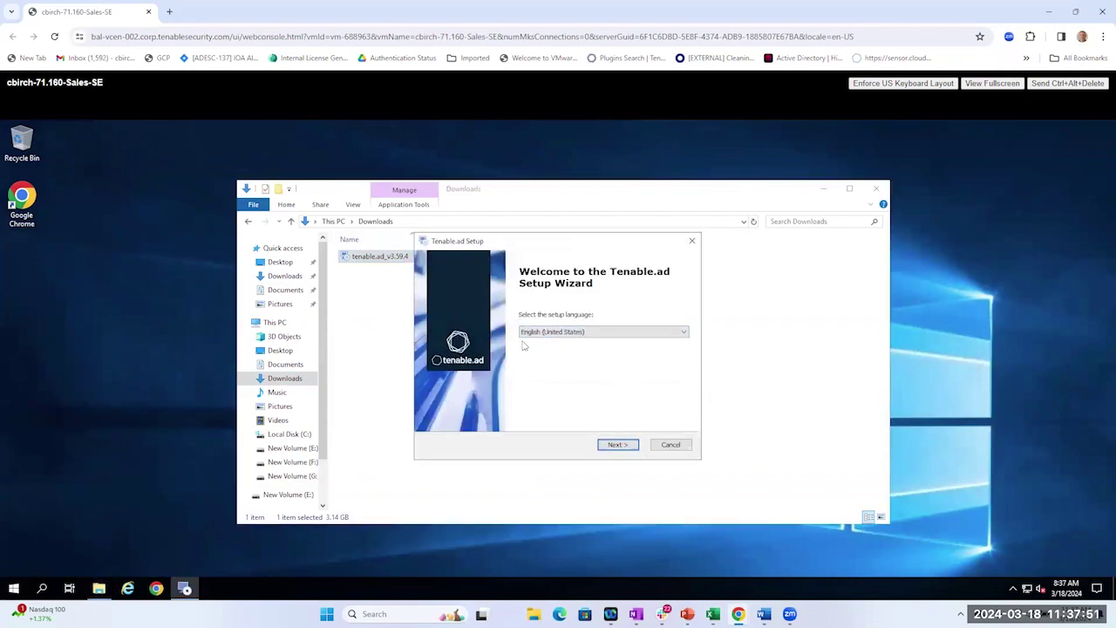
{"action": "left_click", "coordinate": [617, 445]}
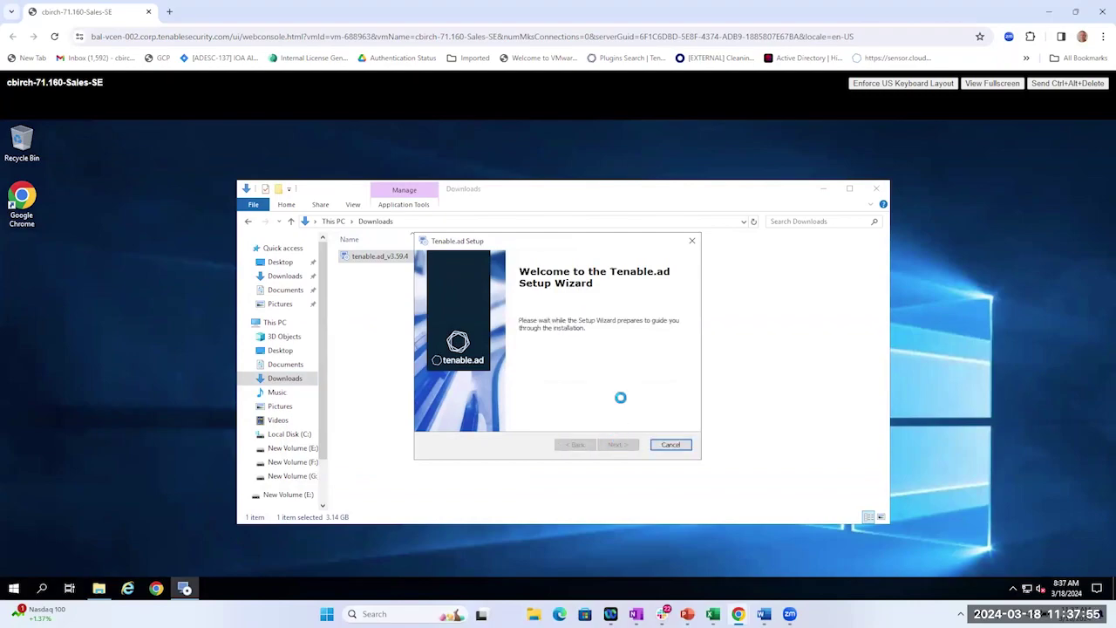
{"action": "left_click", "coordinate": [823, 188]}
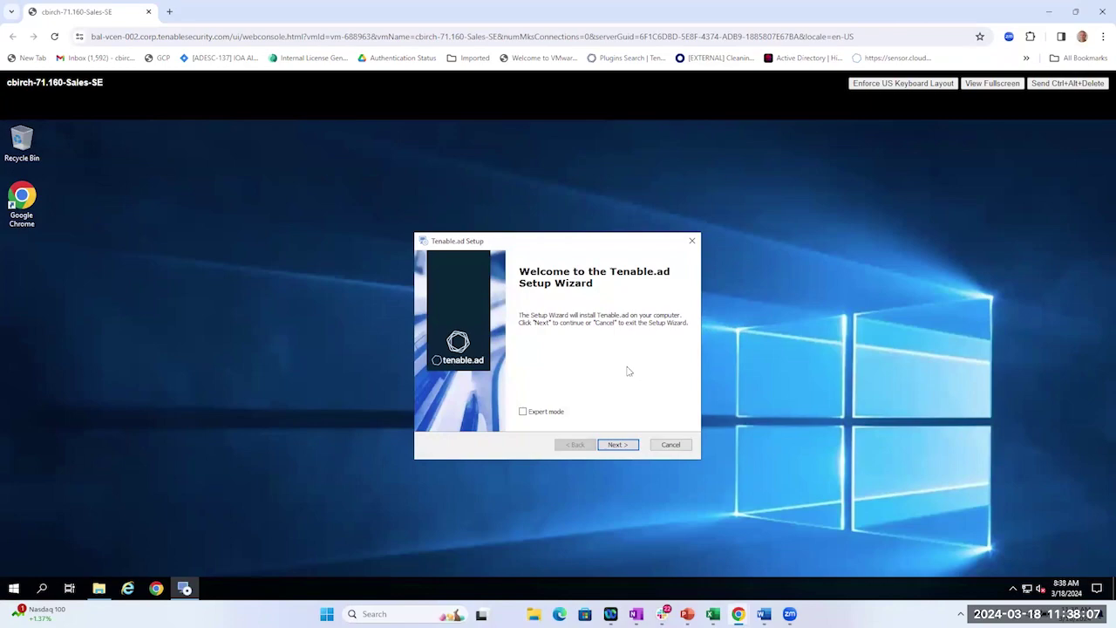
{"action": "left_click", "coordinate": [616, 445]}
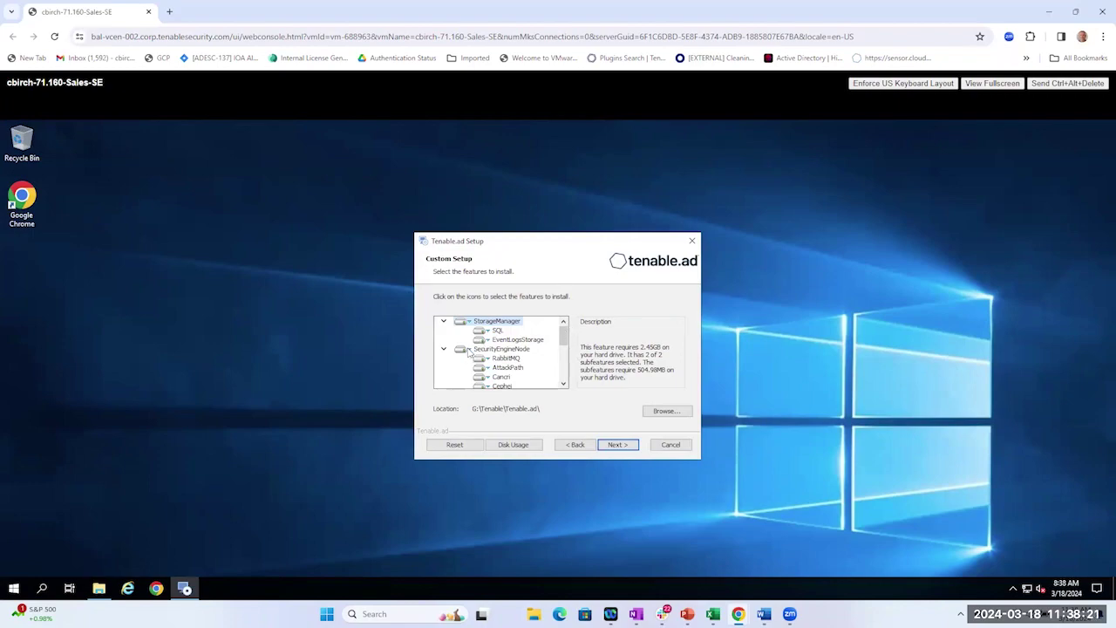
Make SecurityEngineNode and DirectoryListener entirely unavailable, leaving only StorageManager to install.
{"action": "left_click", "coordinate": [468, 351]}
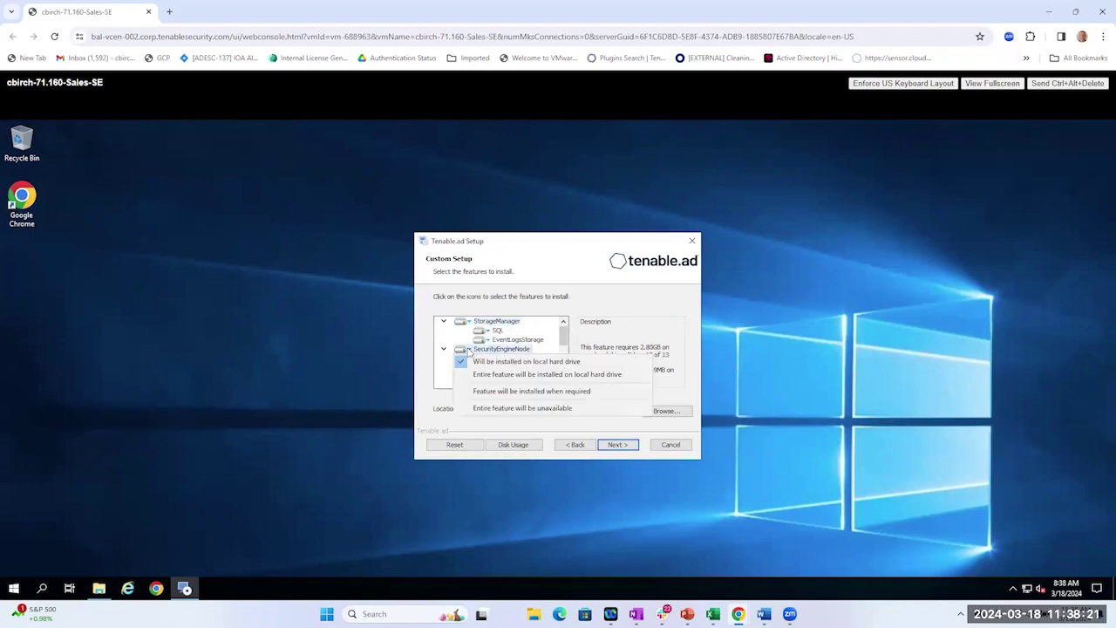
{"action": "left_click", "coordinate": [494, 408]}
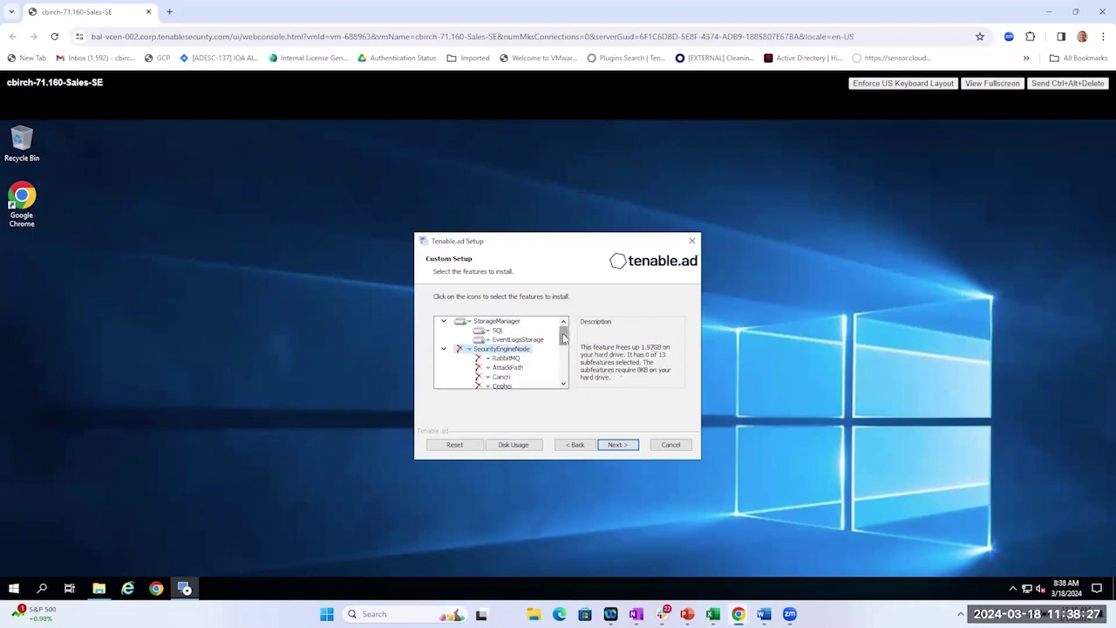
{"action": "left_click_drag", "start_coordinate": [563, 339], "coordinate": [562, 369]}
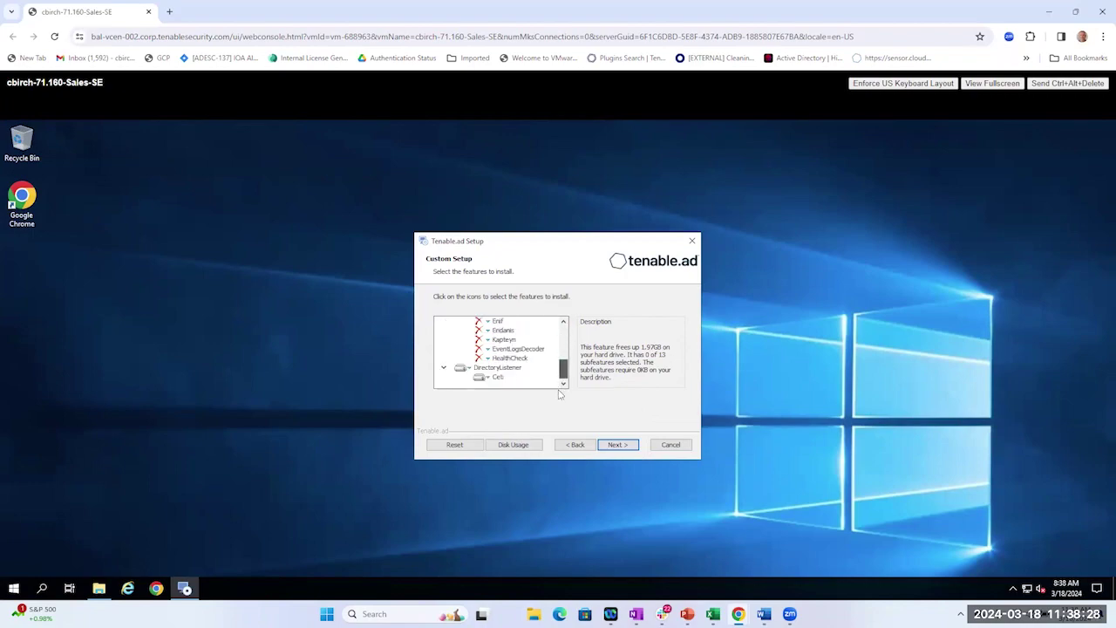
{"action": "left_click", "coordinate": [469, 370]}
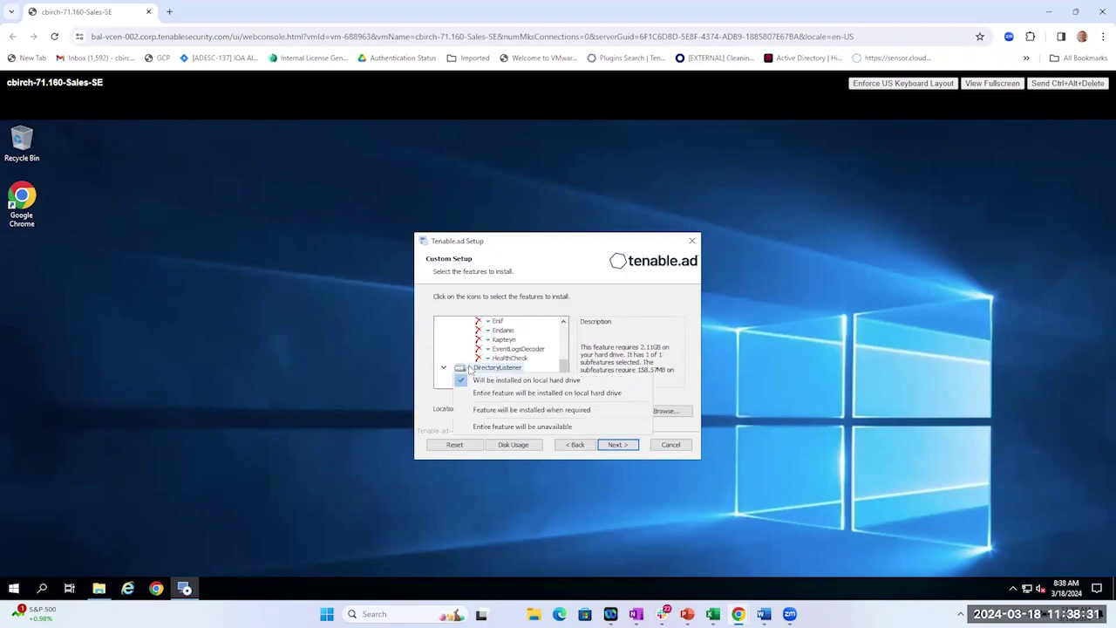
{"action": "left_click", "coordinate": [501, 426]}
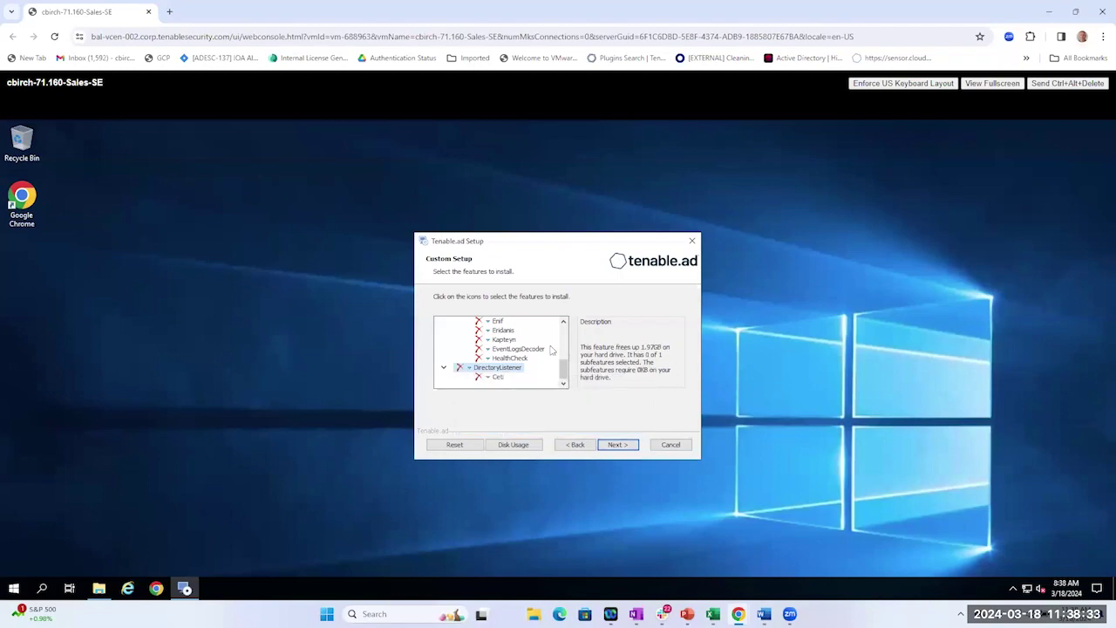
{"action": "left_click_drag", "start_coordinate": [563, 368], "coordinate": [565, 325]}
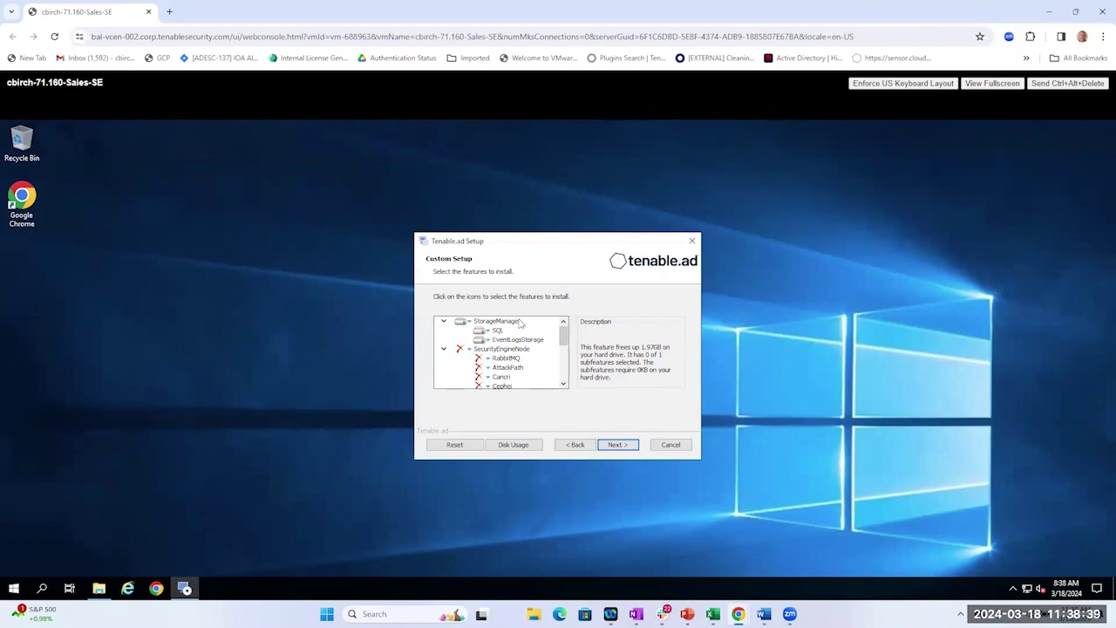
Enter the MSSQL password on the storage settings page.
{"action": "left_click", "coordinate": [619, 445]}
{"action": "left_click", "coordinate": [525, 345]}
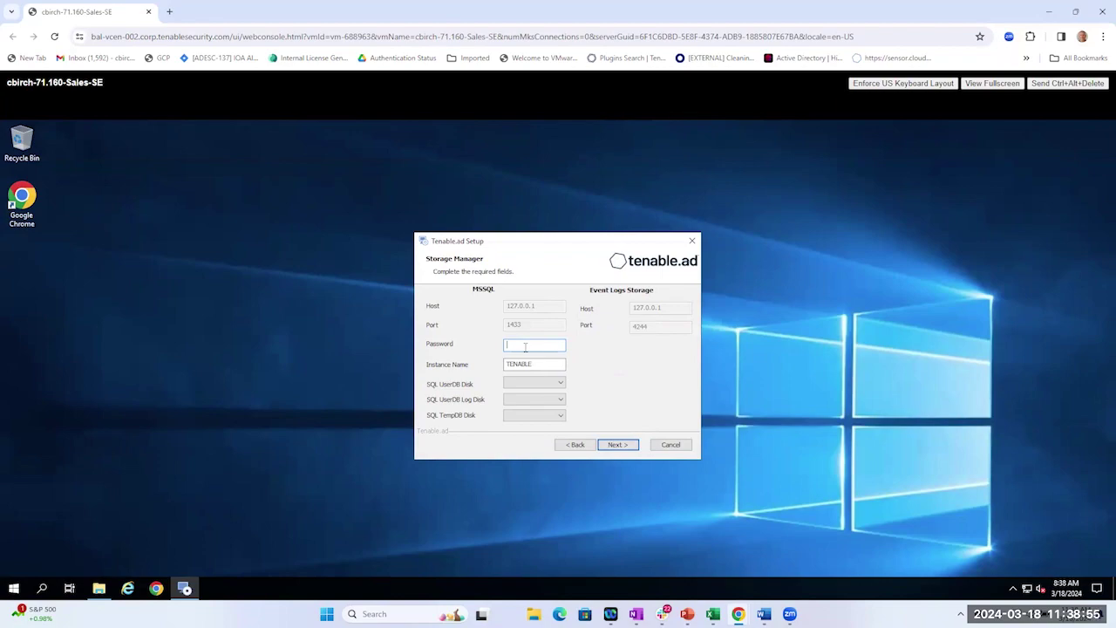
{"action": "key", "text": "BackSpace"}
{"action": "type", "text": "••••••••••"}
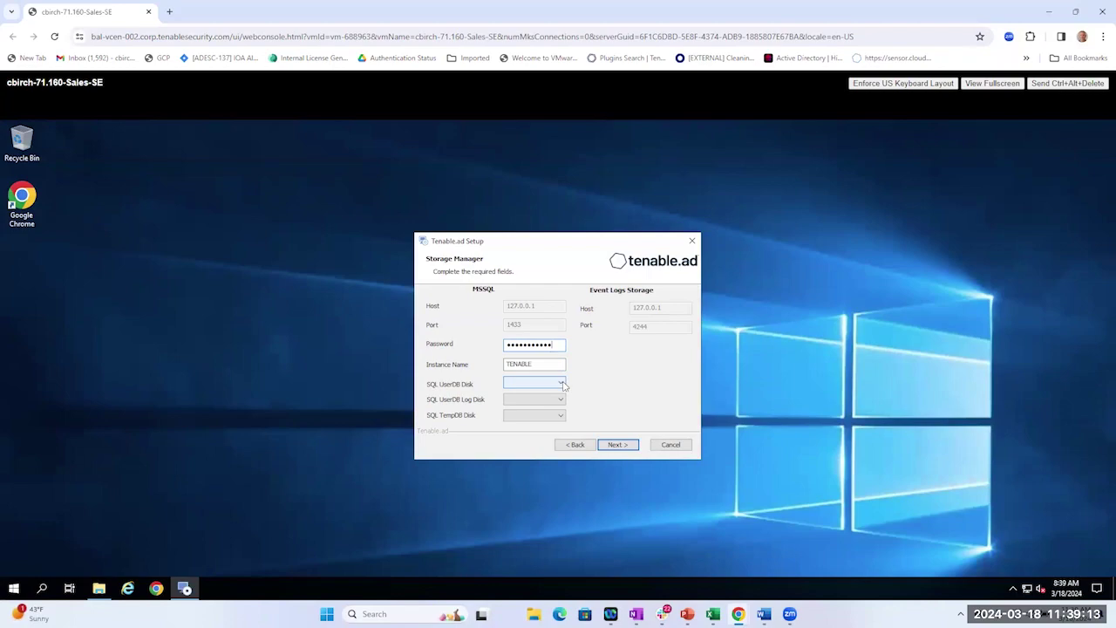
Place the SQL UserDB on E:\, the UserDB log on F:\ and TempDB on G:\.
{"action": "left_click", "coordinate": [562, 384]}
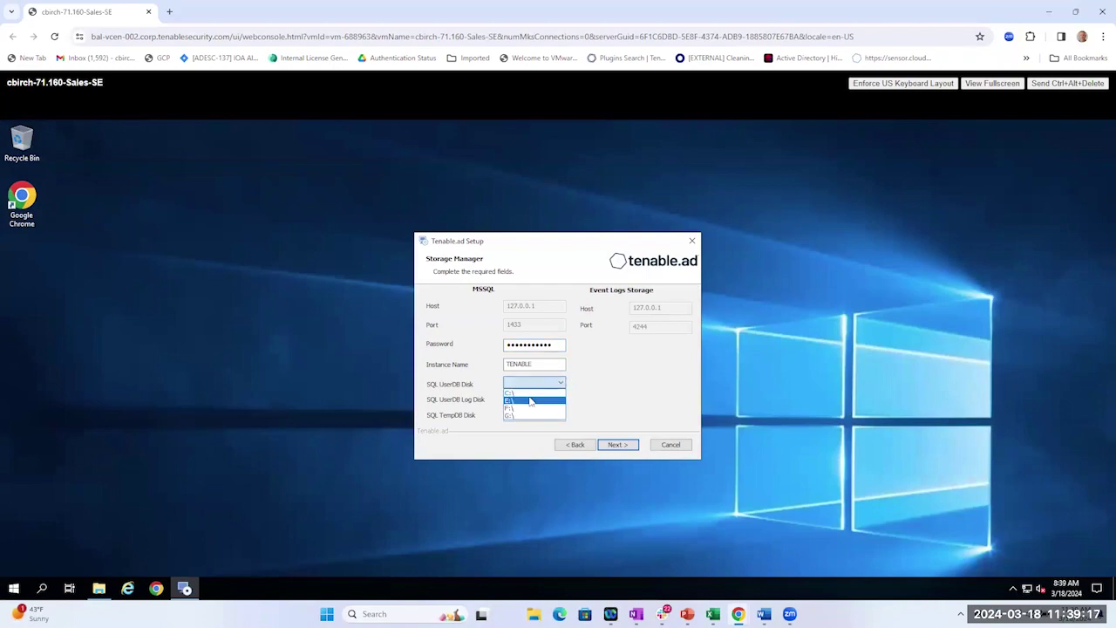
{"action": "left_click", "coordinate": [530, 402]}
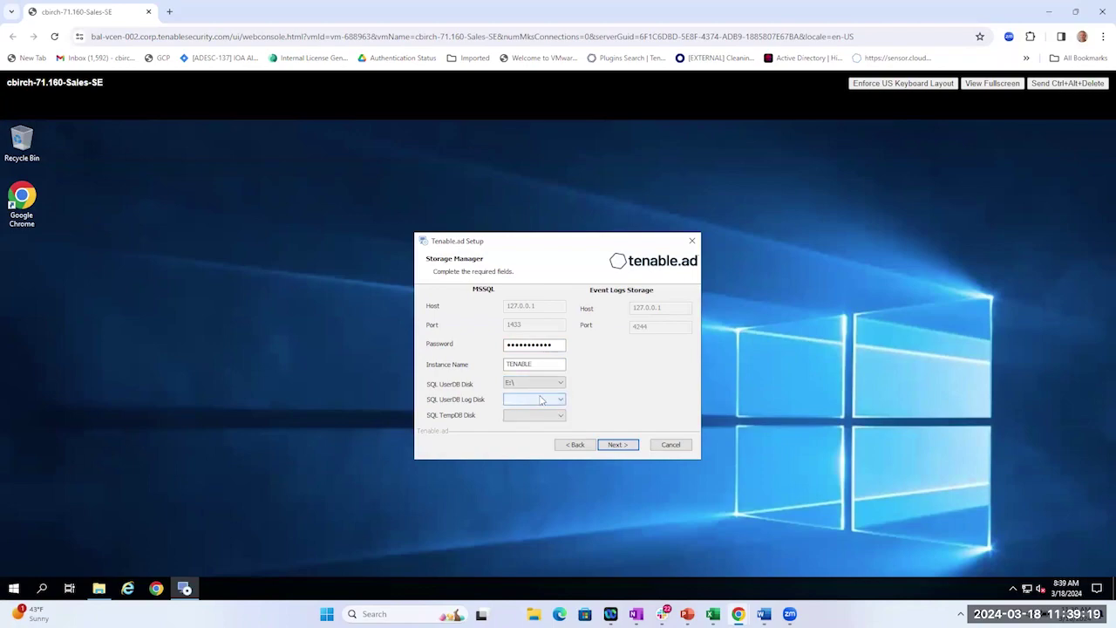
{"action": "left_click", "coordinate": [561, 403]}
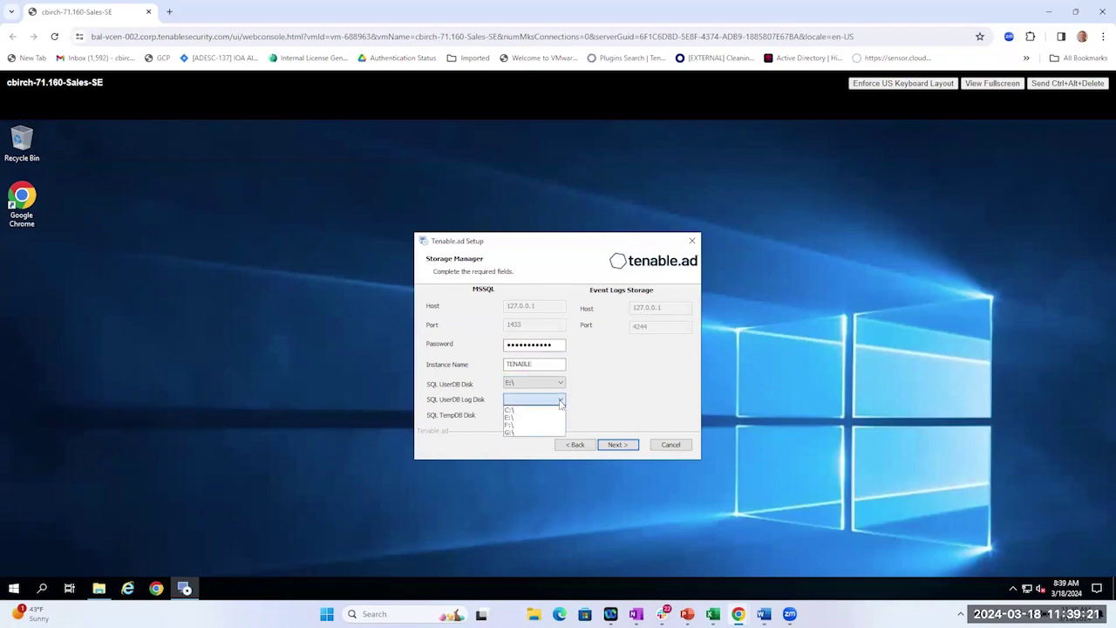
{"action": "left_click", "coordinate": [523, 430]}
{"action": "left_click", "coordinate": [561, 416]}
{"action": "left_click", "coordinate": [510, 449]}
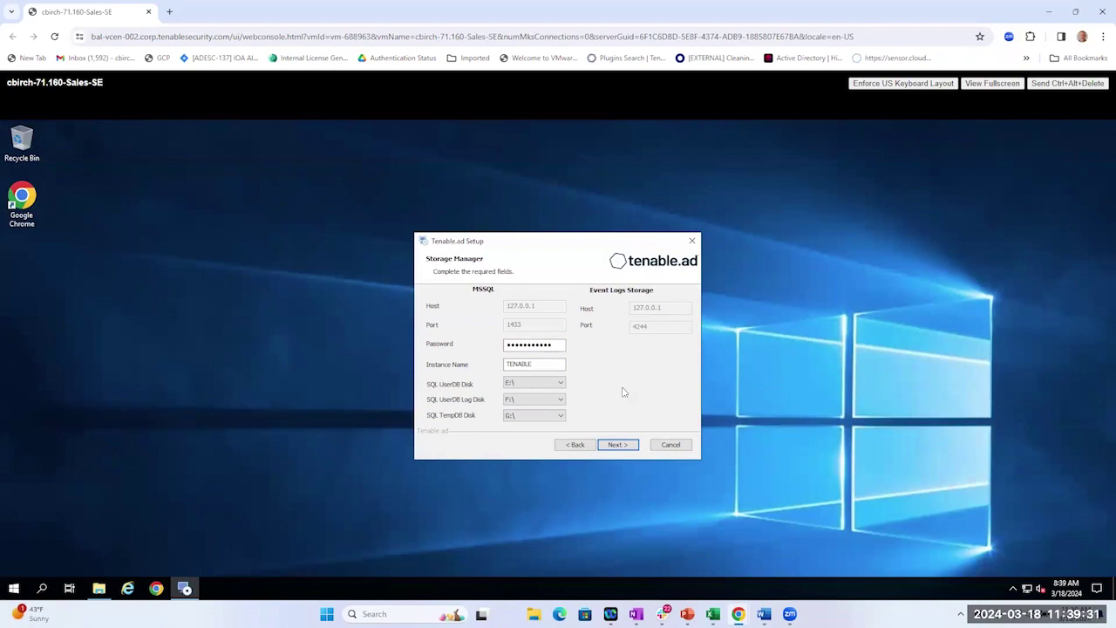
{"action": "left_click", "coordinate": [616, 446]}
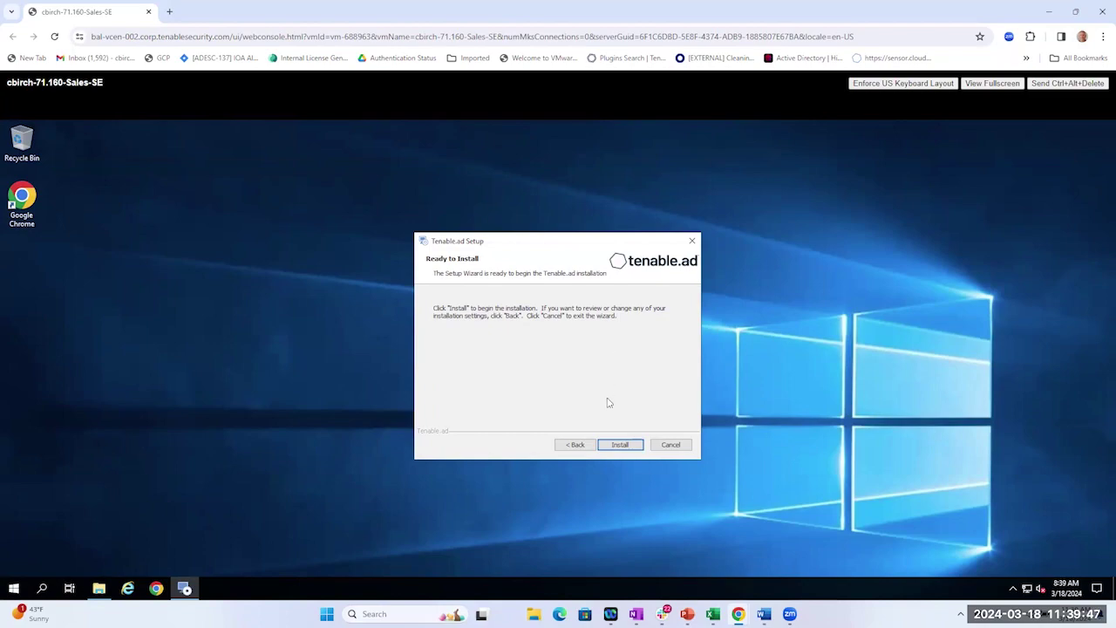
Install Tenable.ad and exit the wizard once installation completes.
{"action": "left_click", "coordinate": [619, 445]}
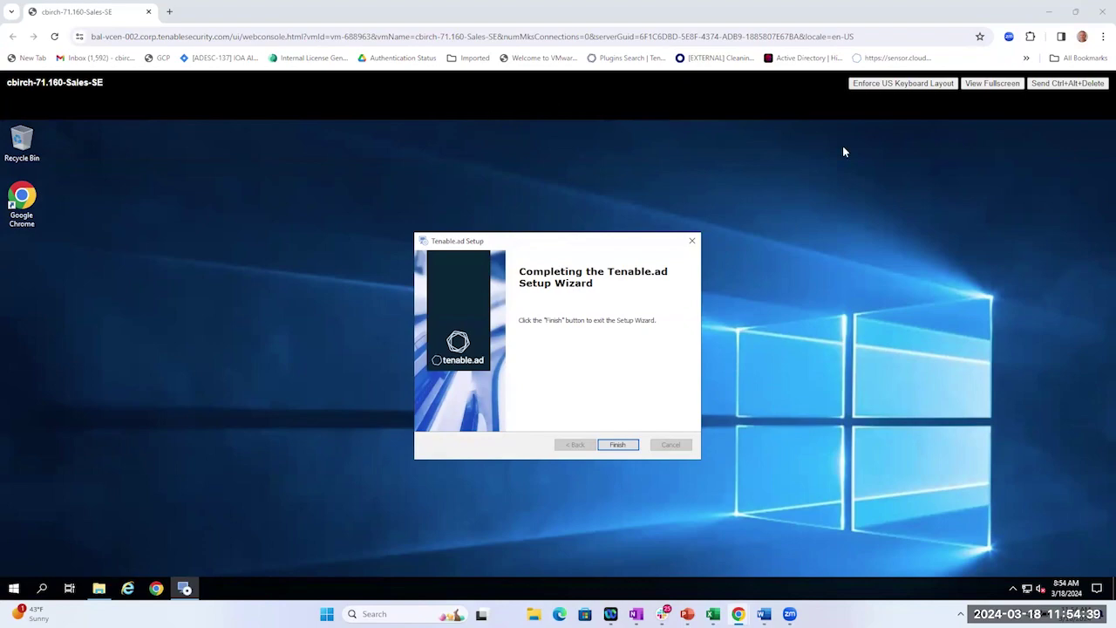
{"action": "left_click", "coordinate": [616, 444]}
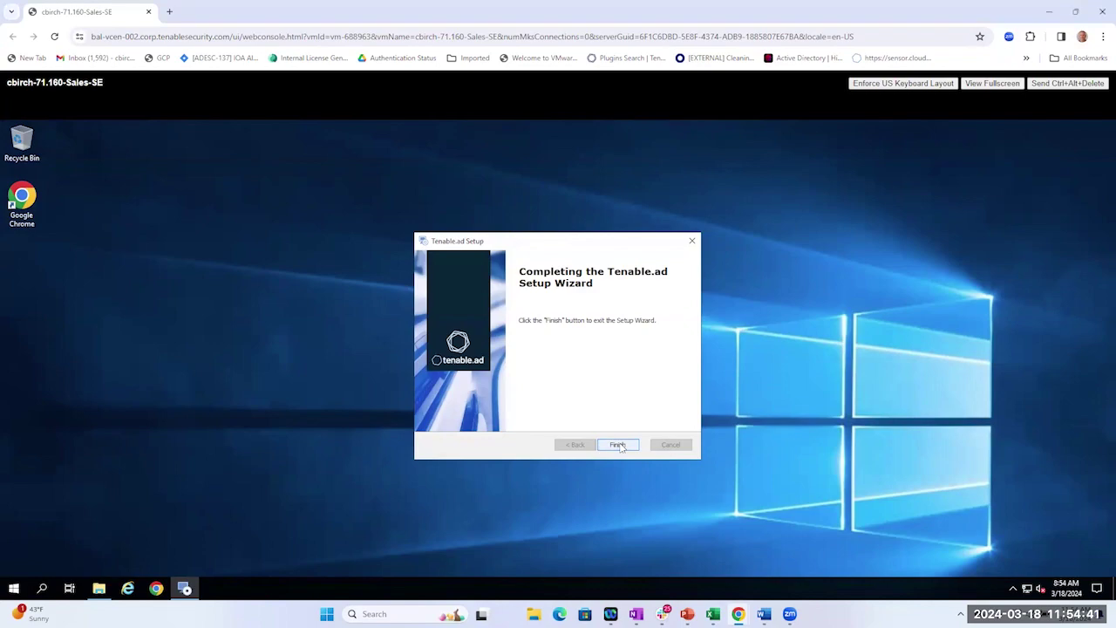
Accept the restart prompt and sign back in as Administrator after the reboot.
{"action": "left_click", "coordinate": [612, 399]}
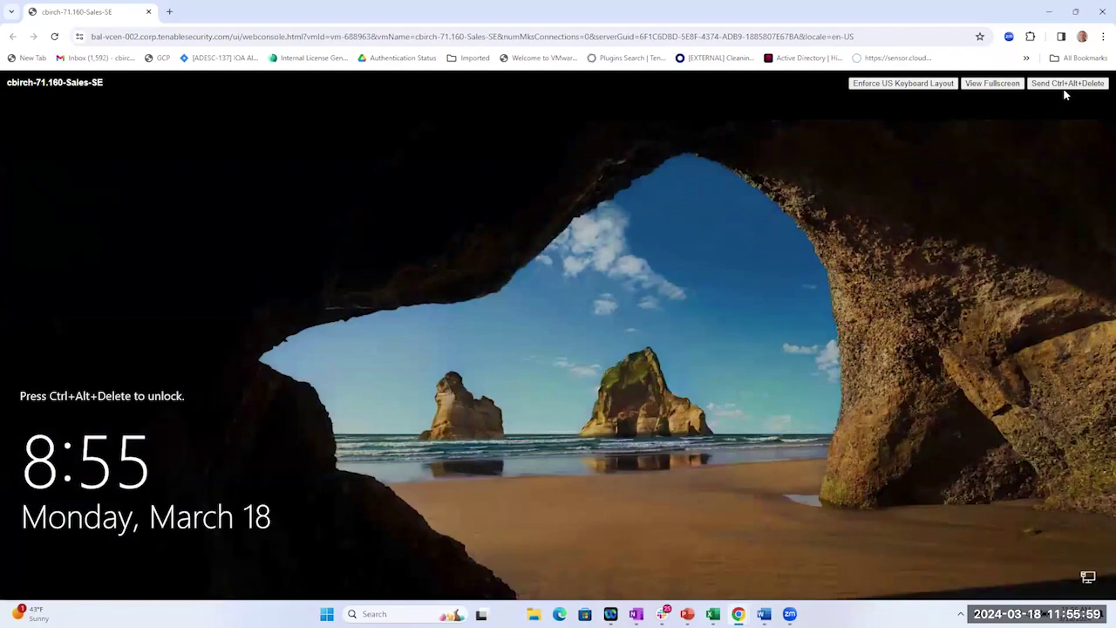
{"action": "left_click", "coordinate": [1065, 88]}
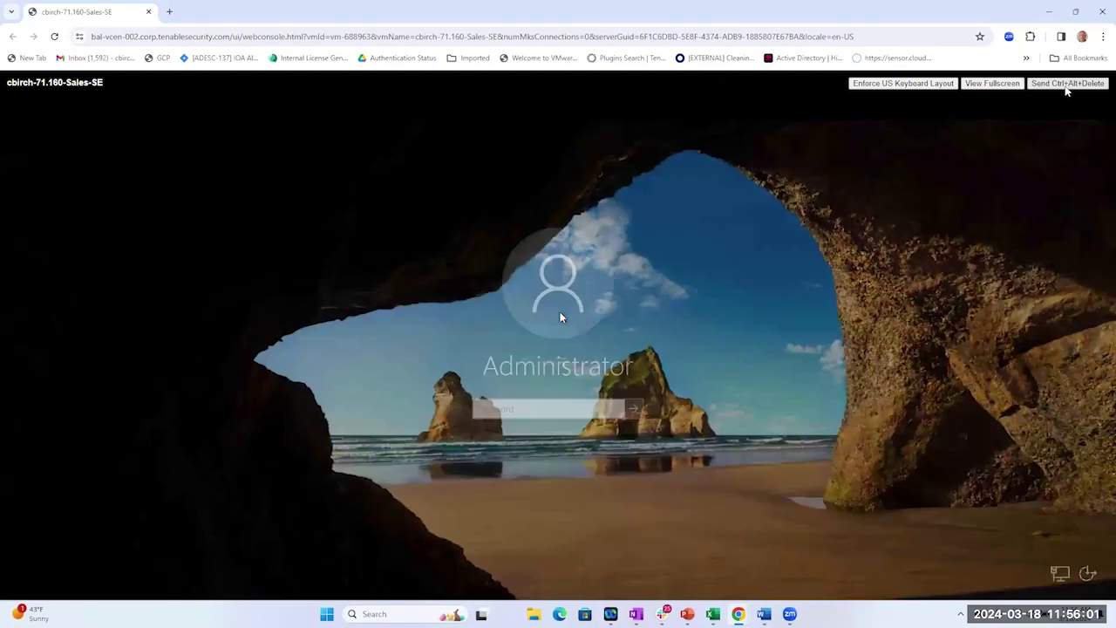
{"action": "left_click", "coordinate": [535, 407]}
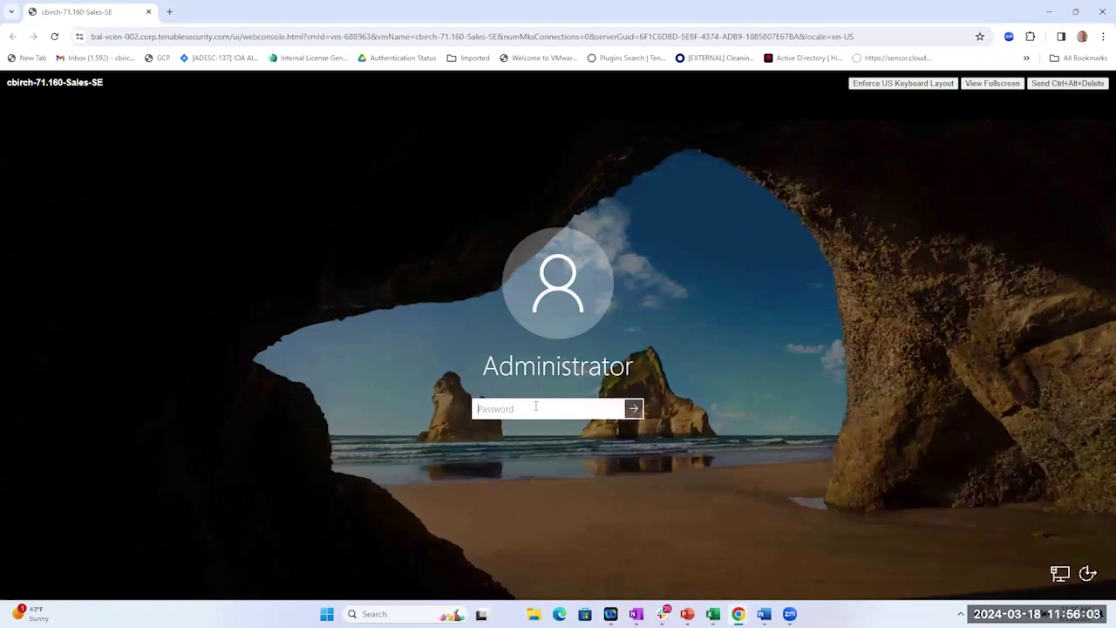
{"action": "type", "text": "*******"}
{"action": "key", "text": "BackSpace"}
{"action": "key", "text": "BackSpace"}
{"action": "key", "text": "BackSpace"}
{"action": "key", "text": "BackSpace"}
{"action": "key", "text": "BackSpace"}
{"action": "key", "text": "BackSpace"}
{"action": "key", "text": "BackSpace"}
{"action": "type", "text": "***********"}
{"action": "key", "text": "Return"}
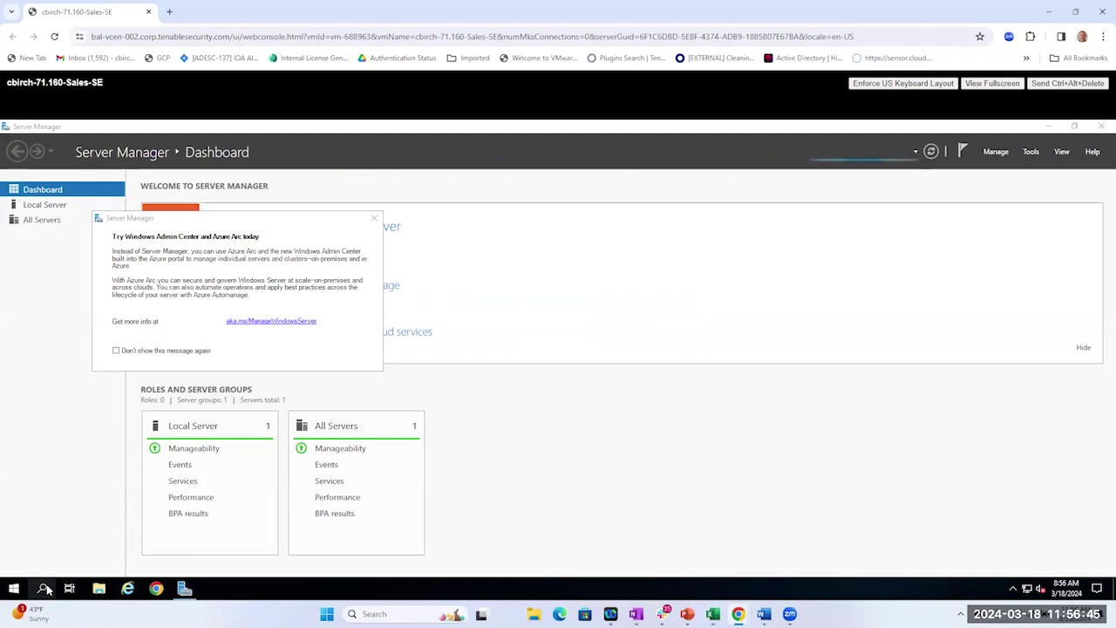
Dismiss the Windows Admin Center notice and launch Services by searching 'services'.
{"action": "left_click", "coordinate": [376, 219]}
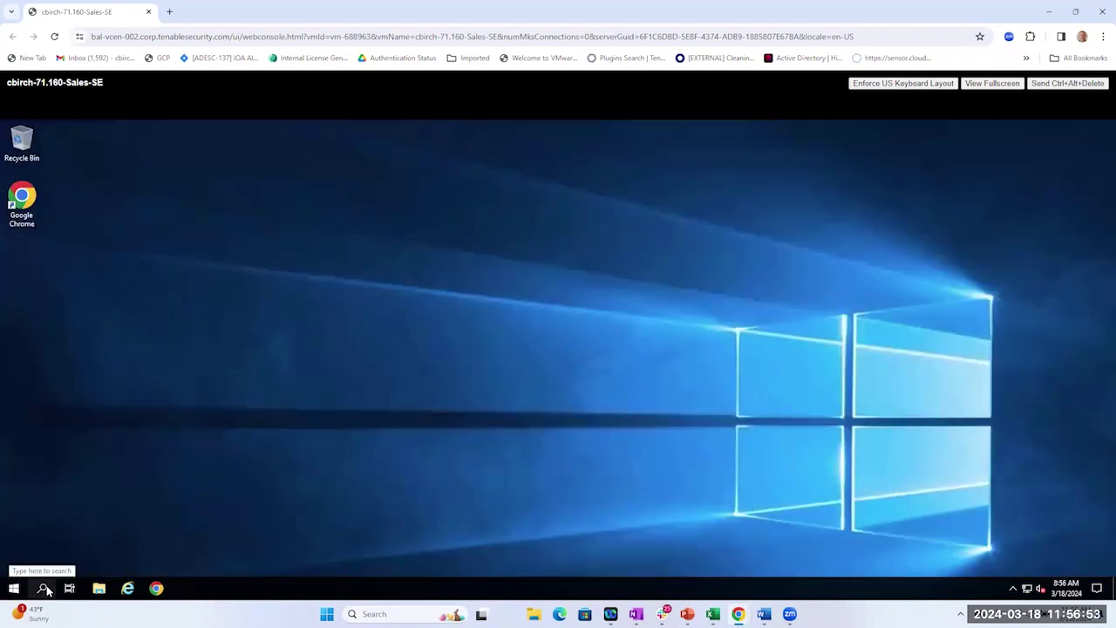
{"action": "left_click", "coordinate": [46, 590]}
{"action": "type", "text": "se"}
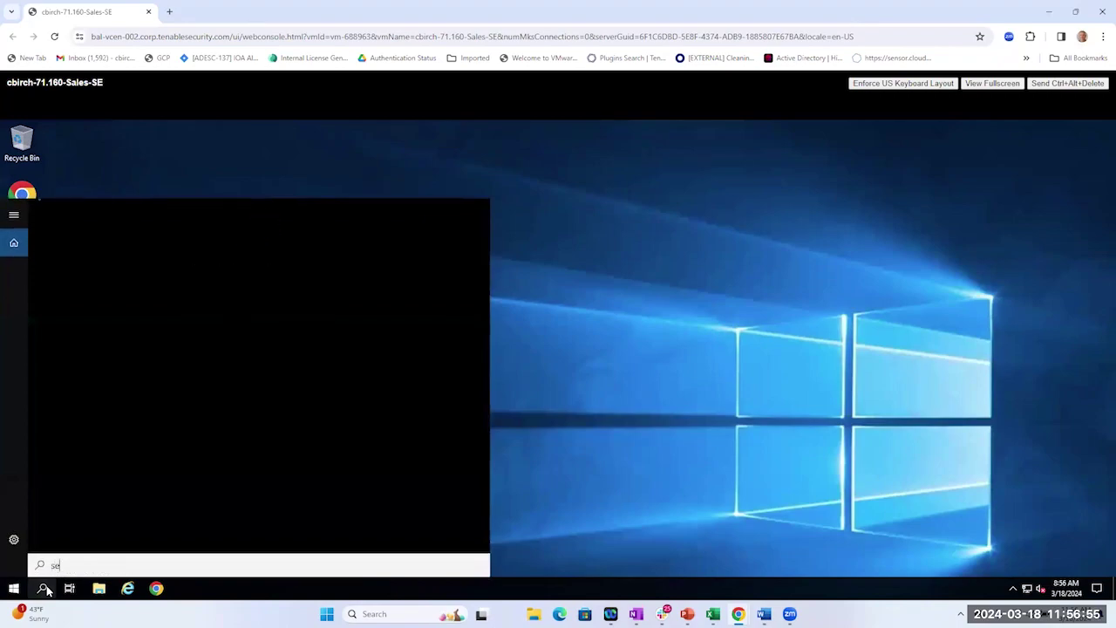
{"action": "type", "text": "rvices"}
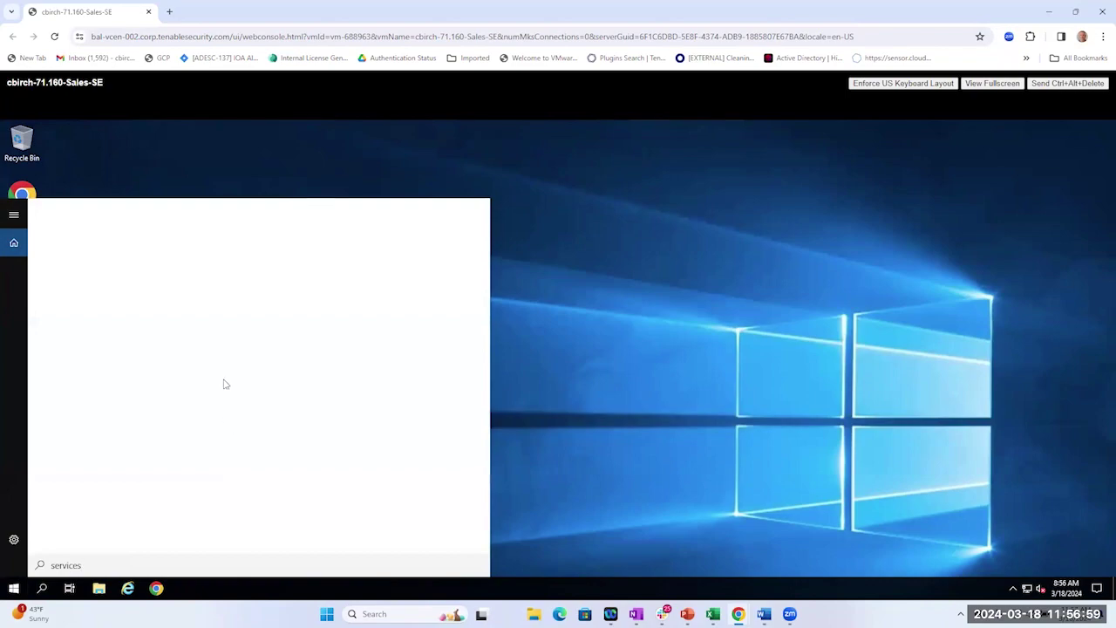
{"action": "left_click", "coordinate": [110, 280]}
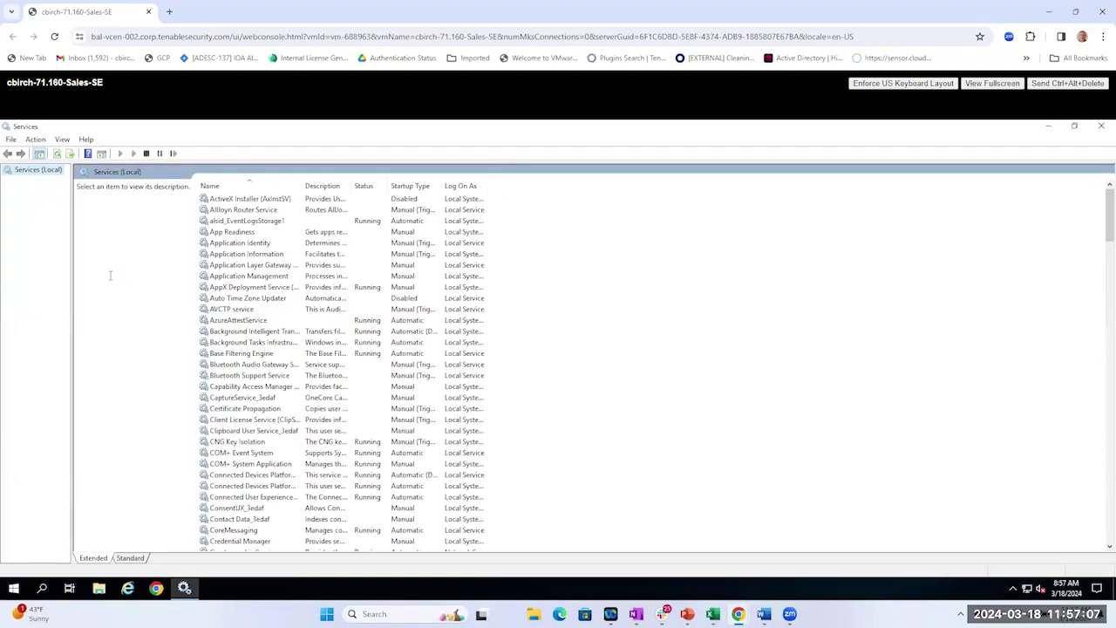
Check alsid_EventLogsStorage1 and SQL Server (TENABLE) services are running, then close Services.
{"action": "left_click", "coordinate": [253, 222]}
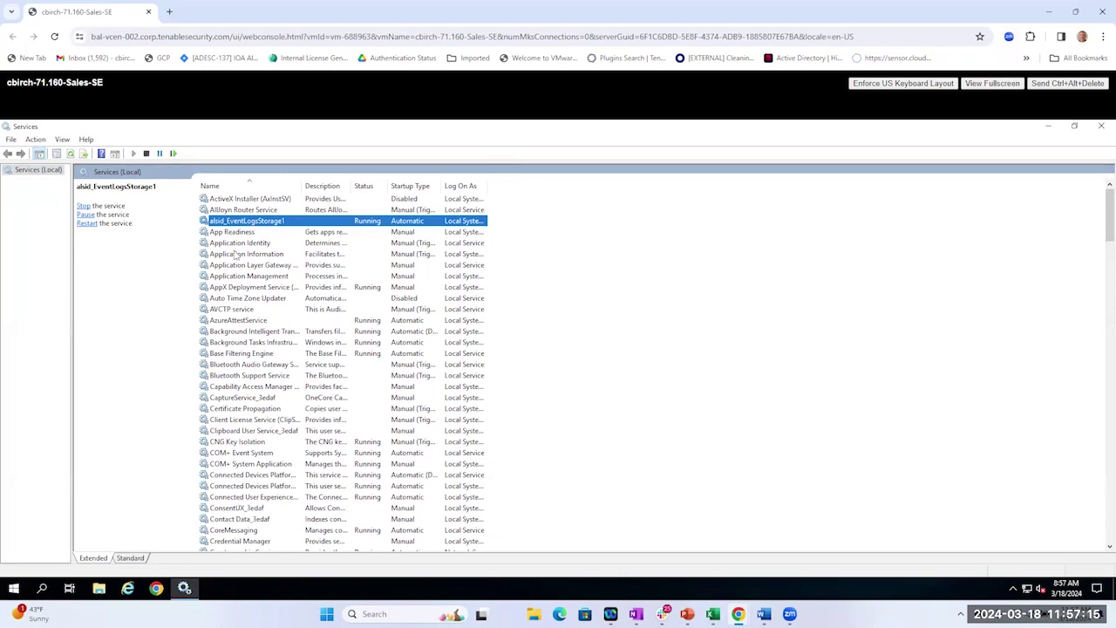
{"action": "left_click", "coordinate": [248, 233]}
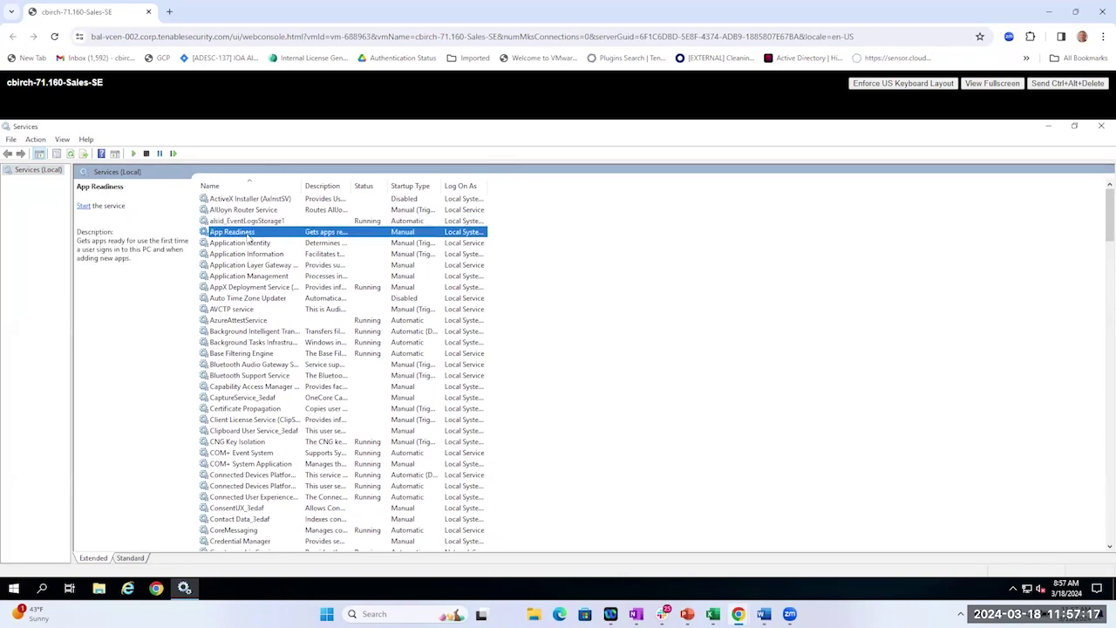
{"action": "key", "text": "s"}
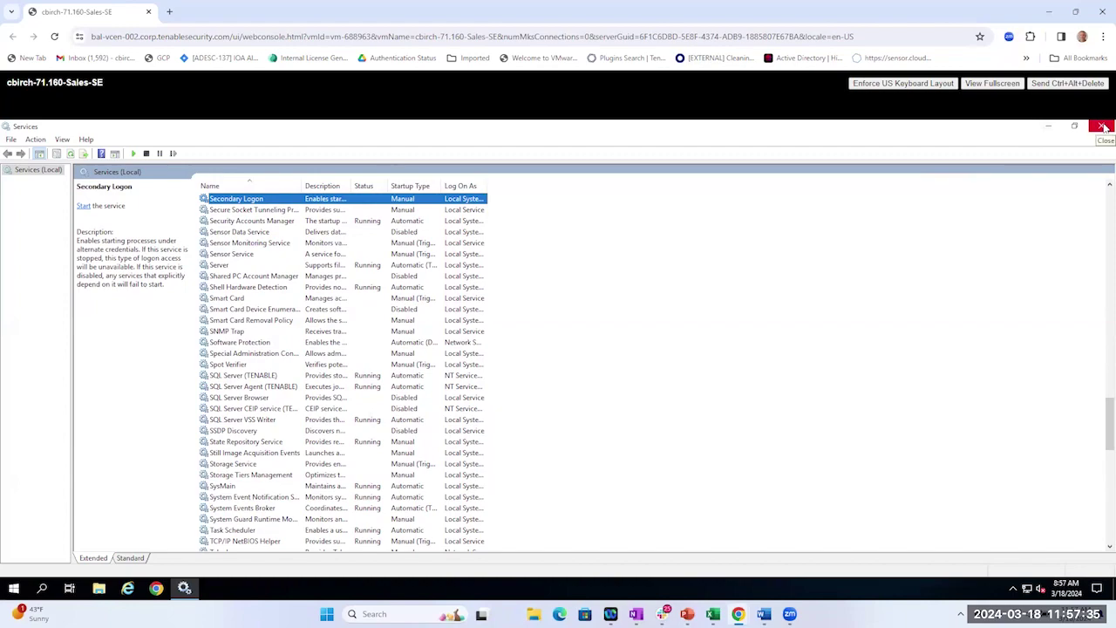
{"action": "left_click", "coordinate": [1103, 128]}
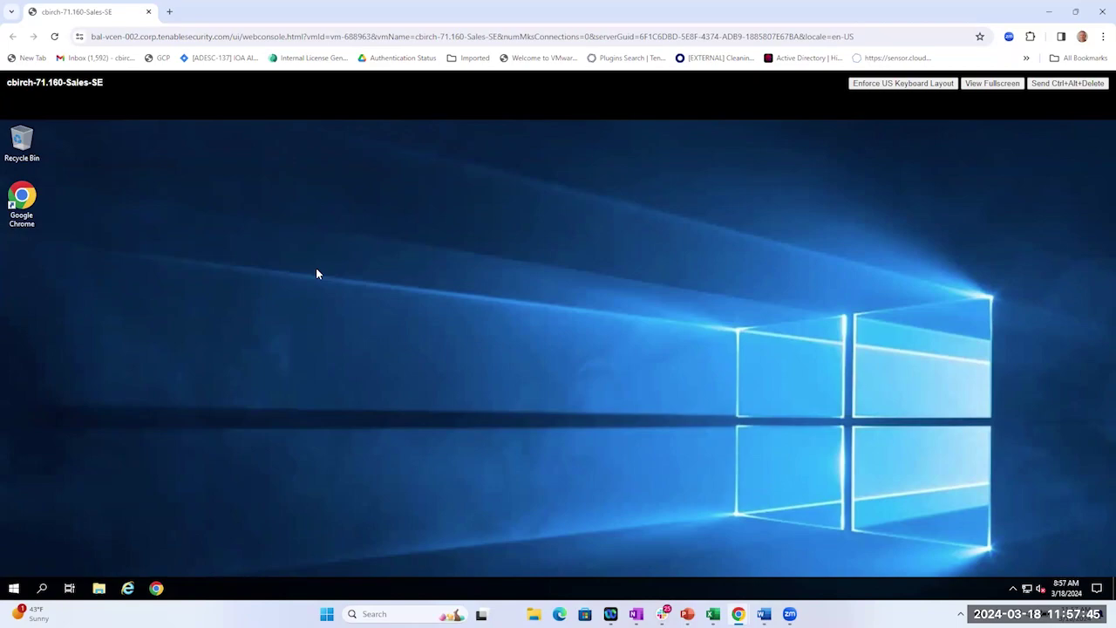
{"action": "left_click", "coordinate": [22, 200]}
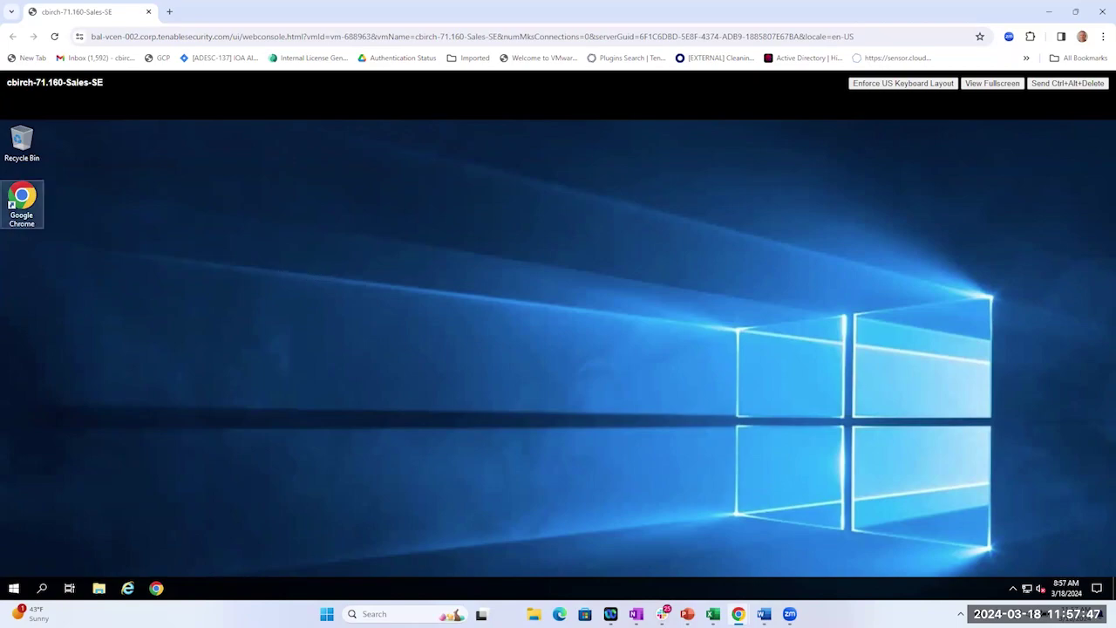